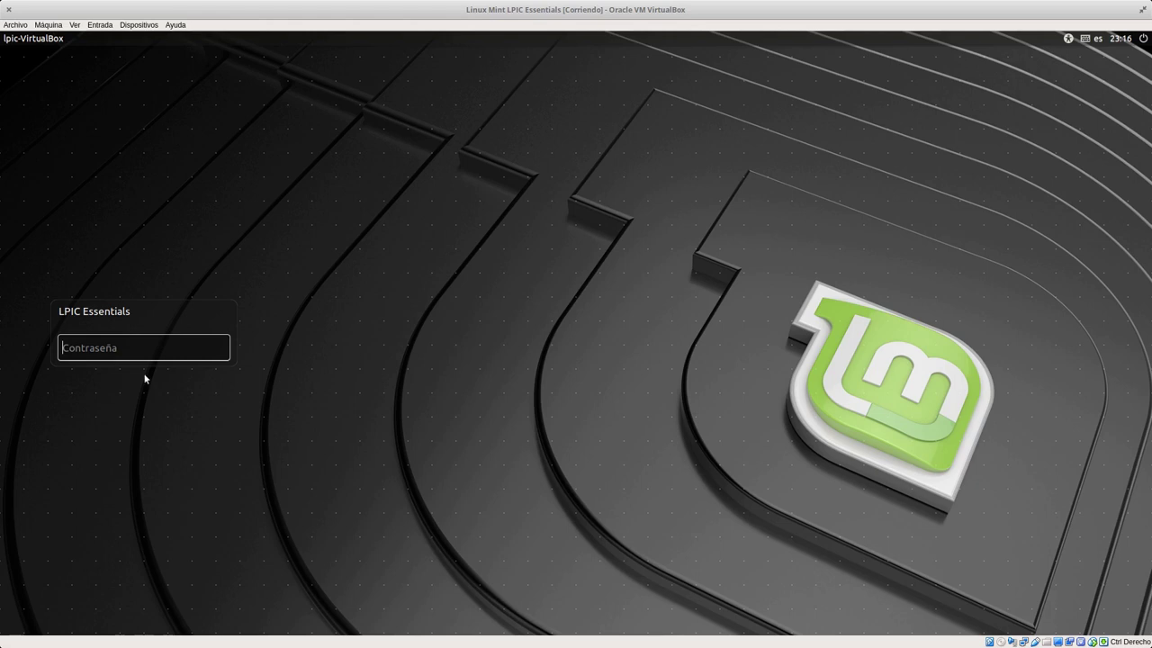
- Log in to the LPIC Essentials account by entering the account password
type("•••••••••")
key("Return")
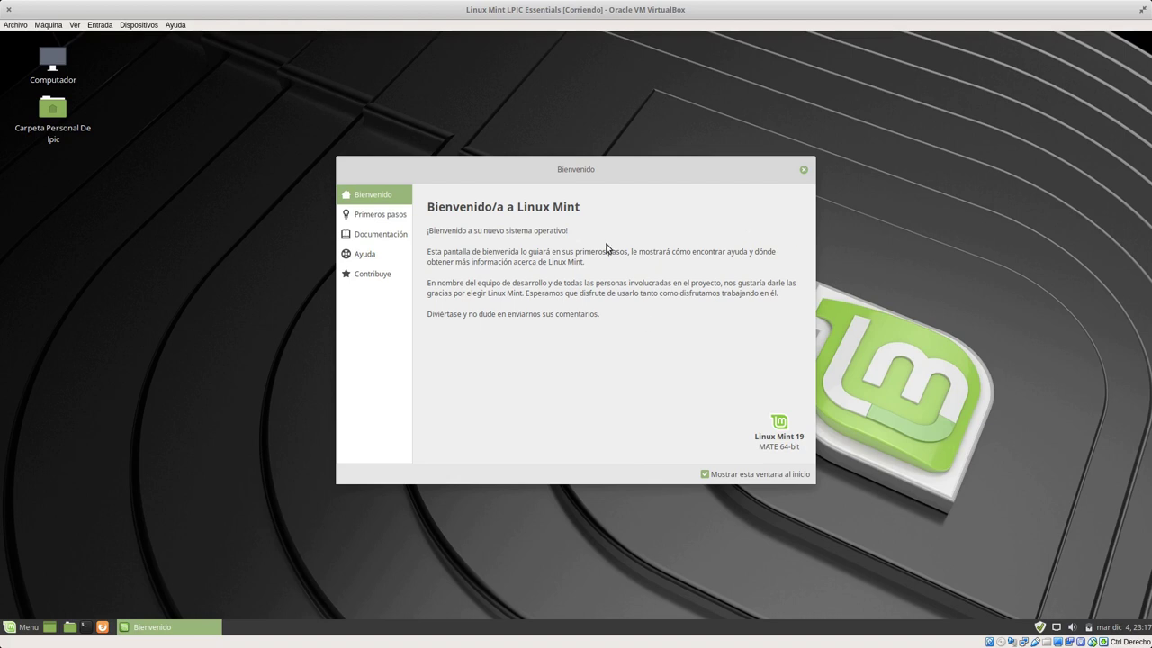
- Review the Primeros pasos section of the welcome window, from system snapshots through the software manager
left_click(376, 215)
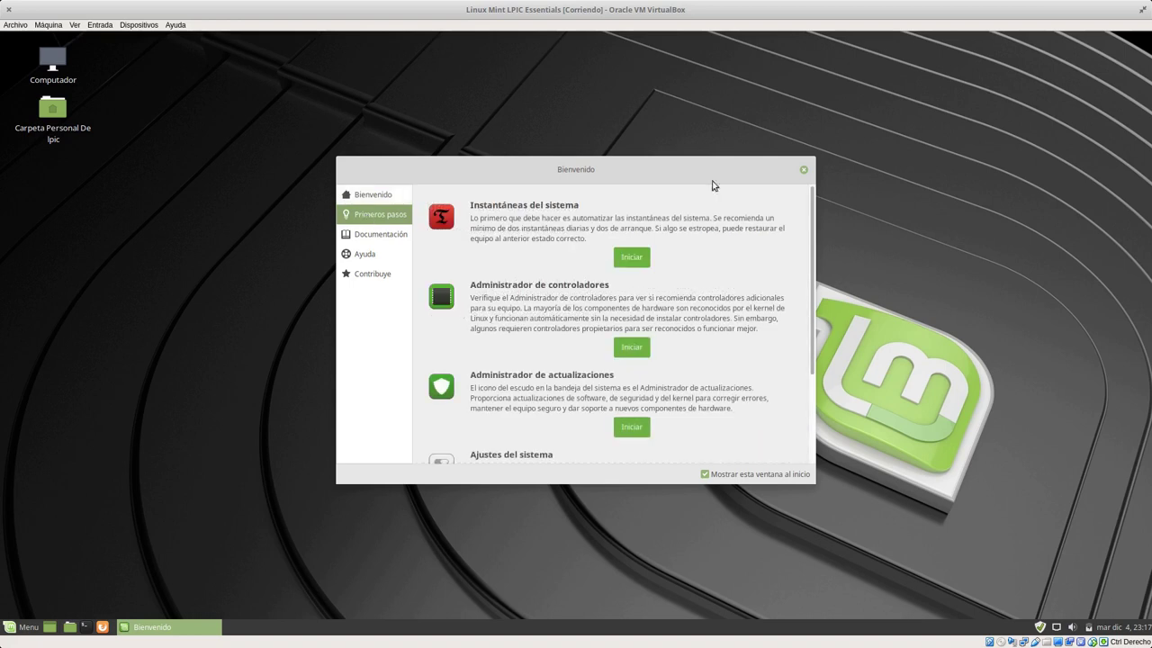
scroll(657, 273, "down", 3)
scroll(658, 275, "up", 3)
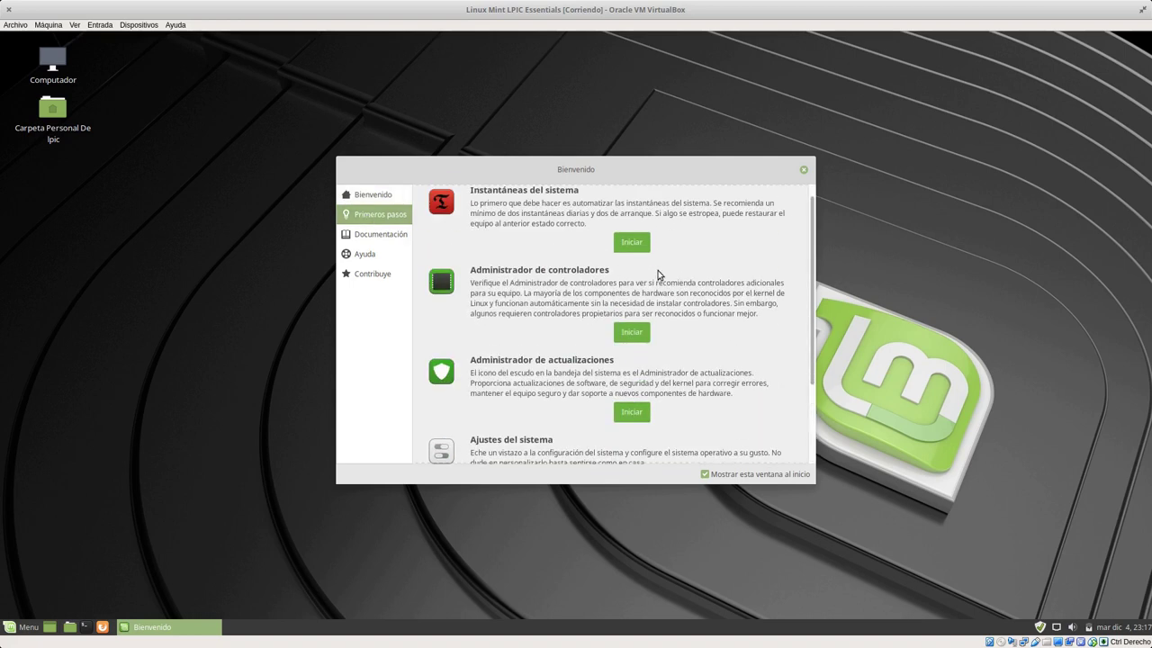
scroll(598, 291, "up", 1)
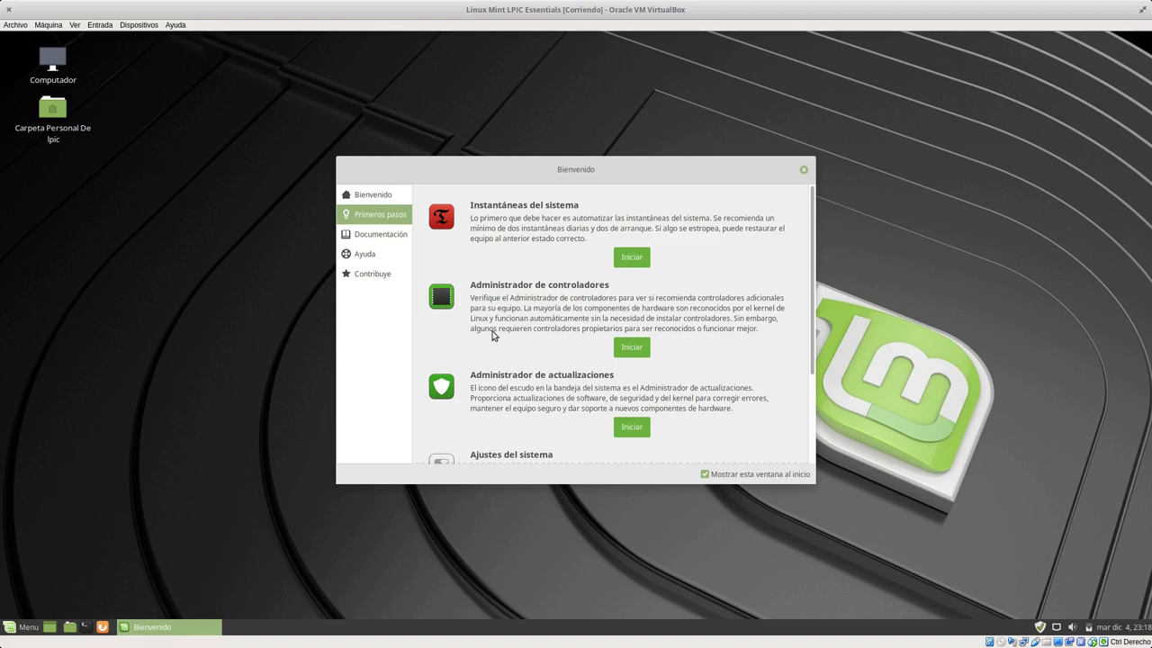
scroll(684, 364, "down", 3)
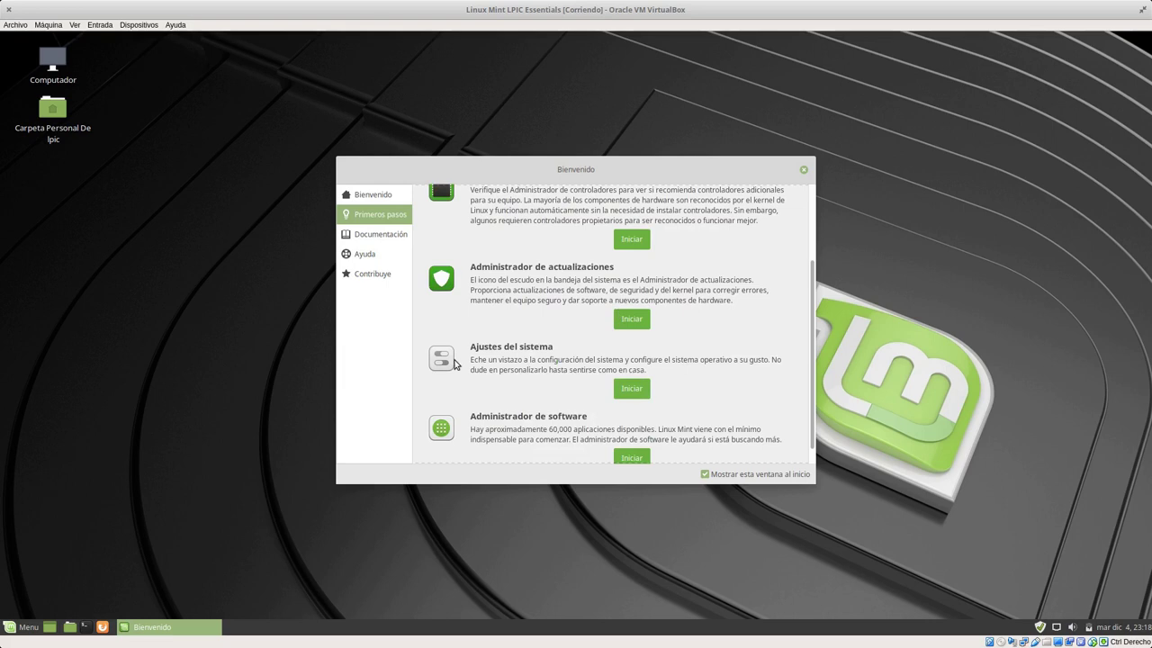
scroll(684, 364, "down", 1)
- Review the Documentación, Ayuda and Contribuye sections, disable showing the welcome window at startup, and close it
left_click(396, 240)
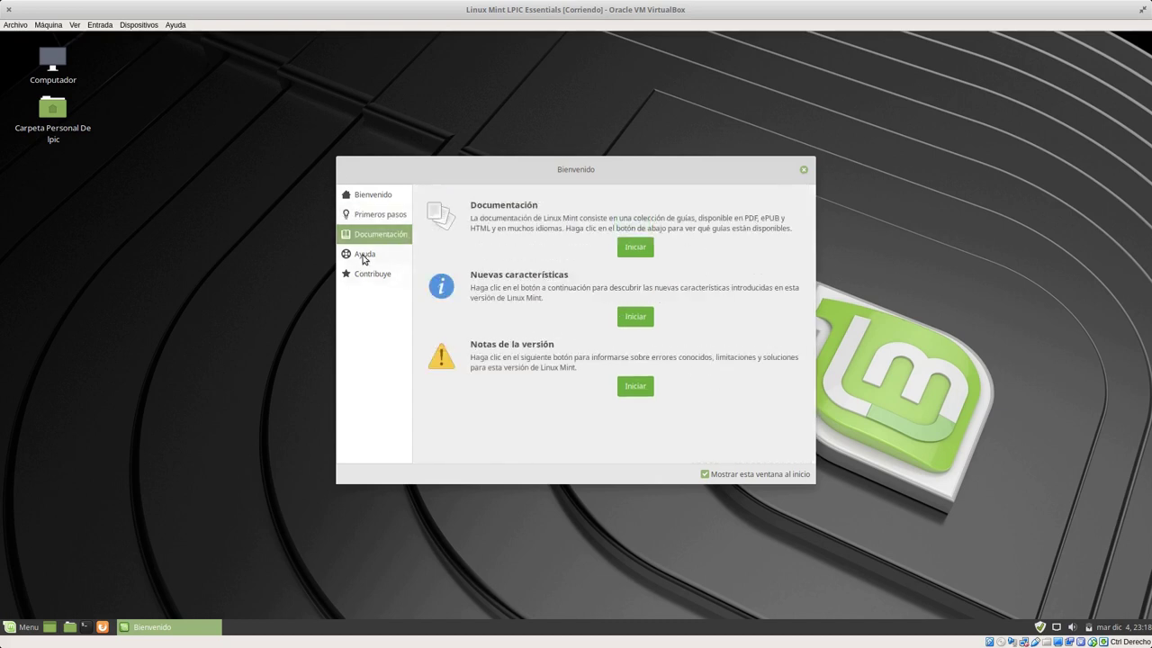
left_click(365, 256)
left_click(393, 278)
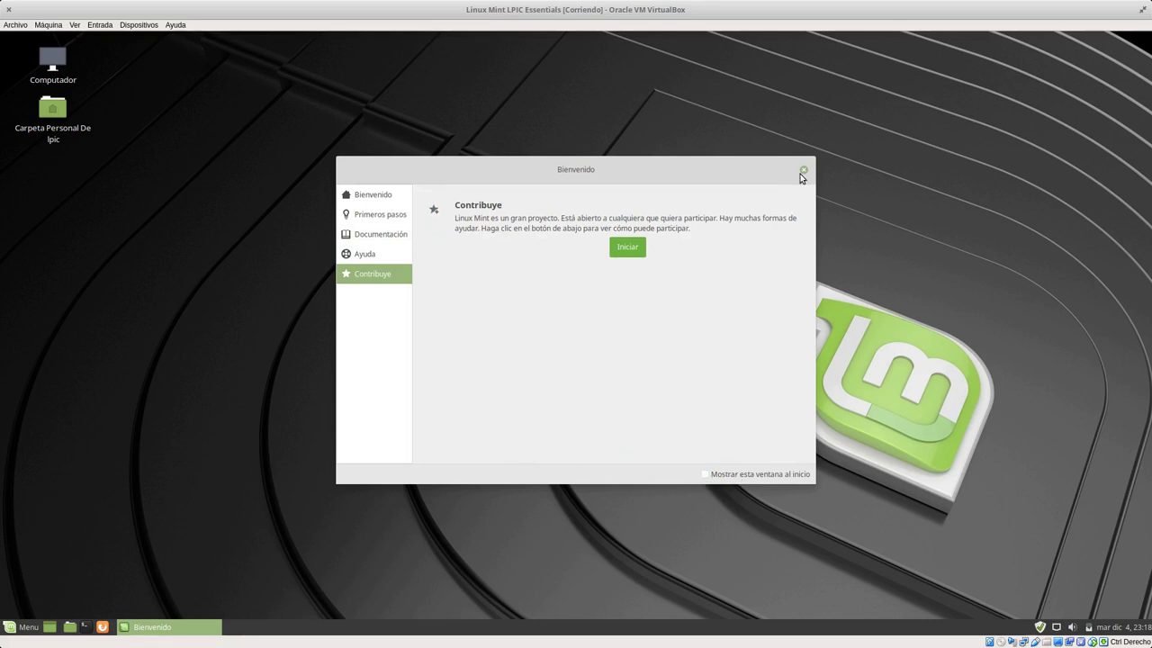
left_click(804, 170)
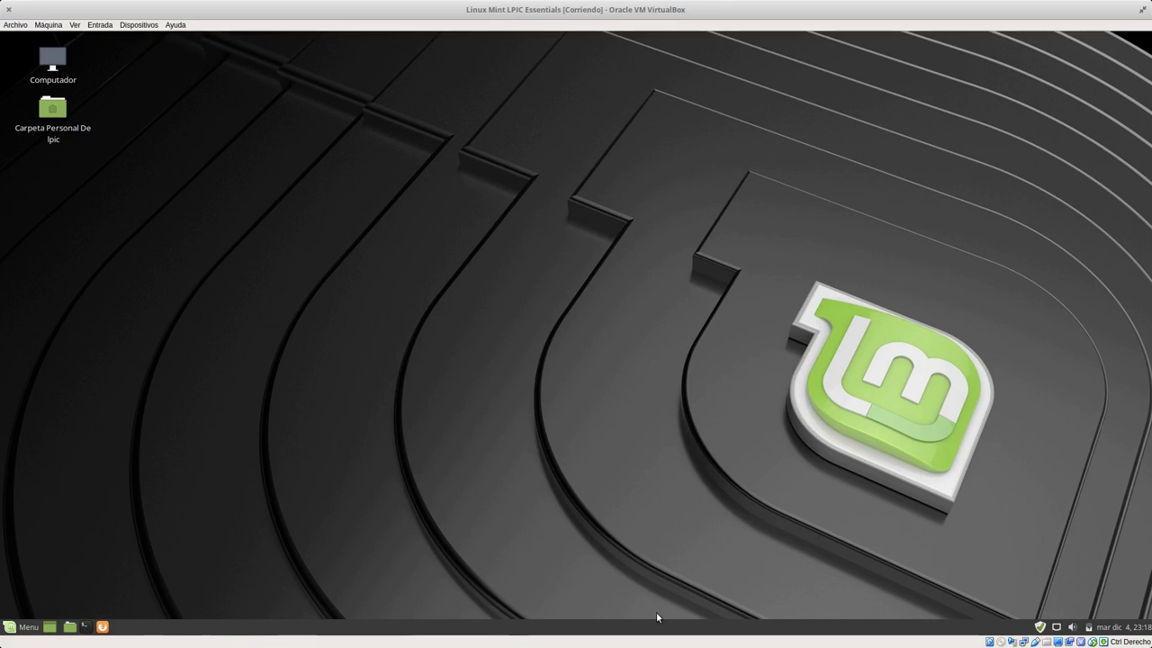
- Check the panel calendar and the update manager's status, closing the update manager after viewing it
left_click(1130, 629)
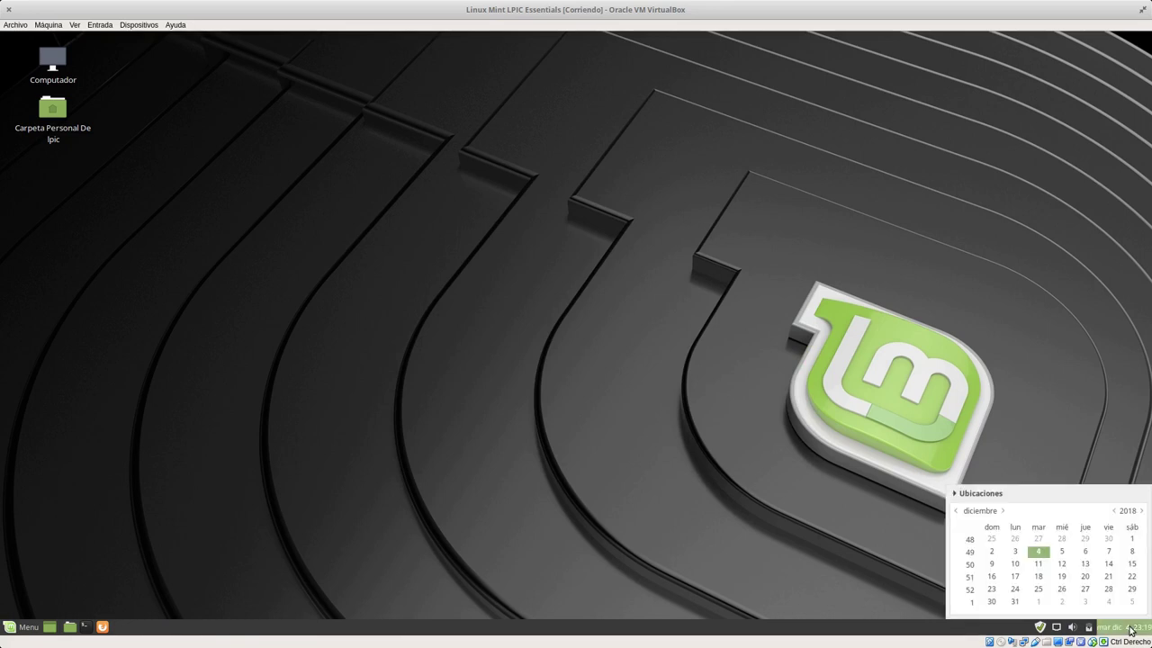
left_click(1058, 628)
left_click(1059, 629)
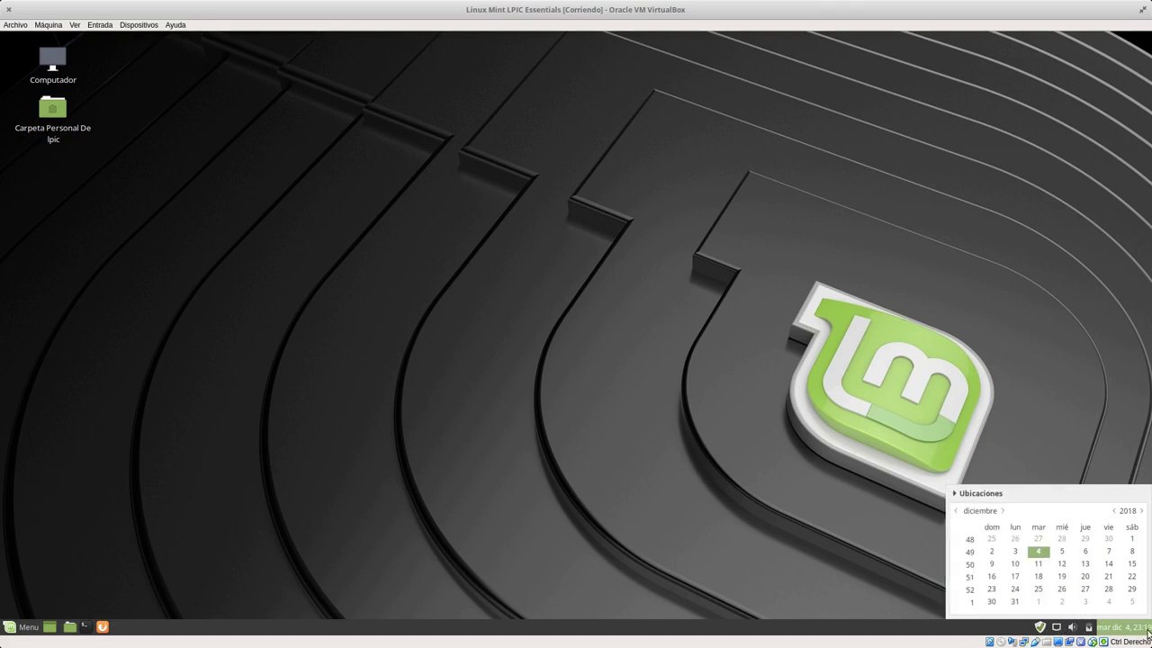
left_click(1041, 628)
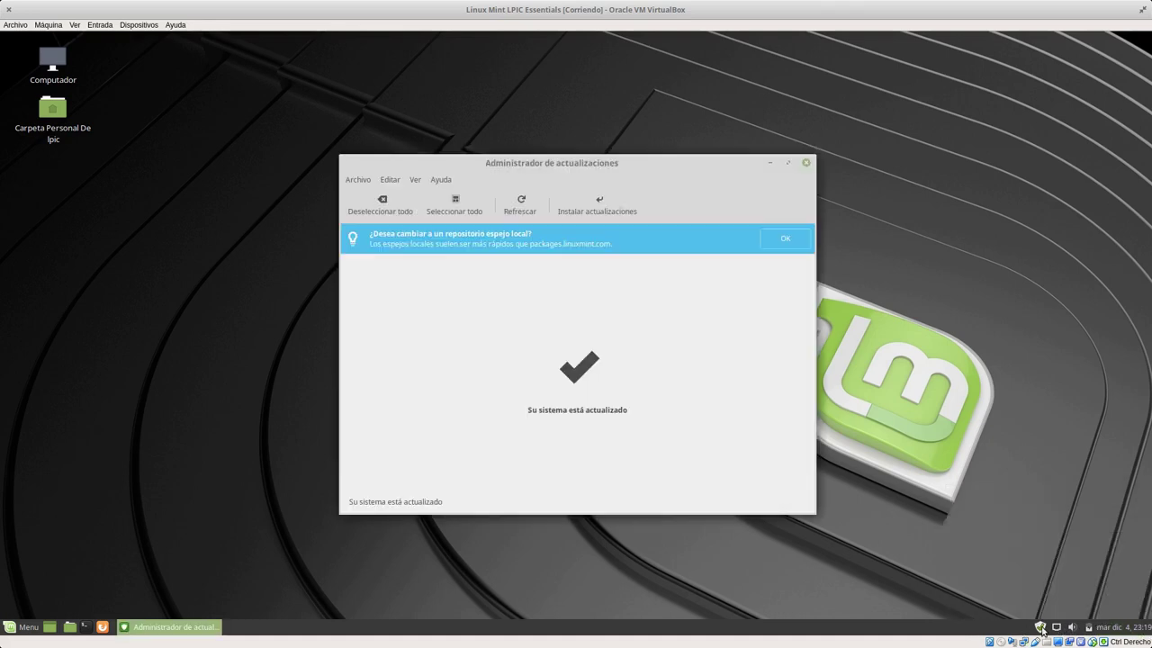
left_click(806, 164)
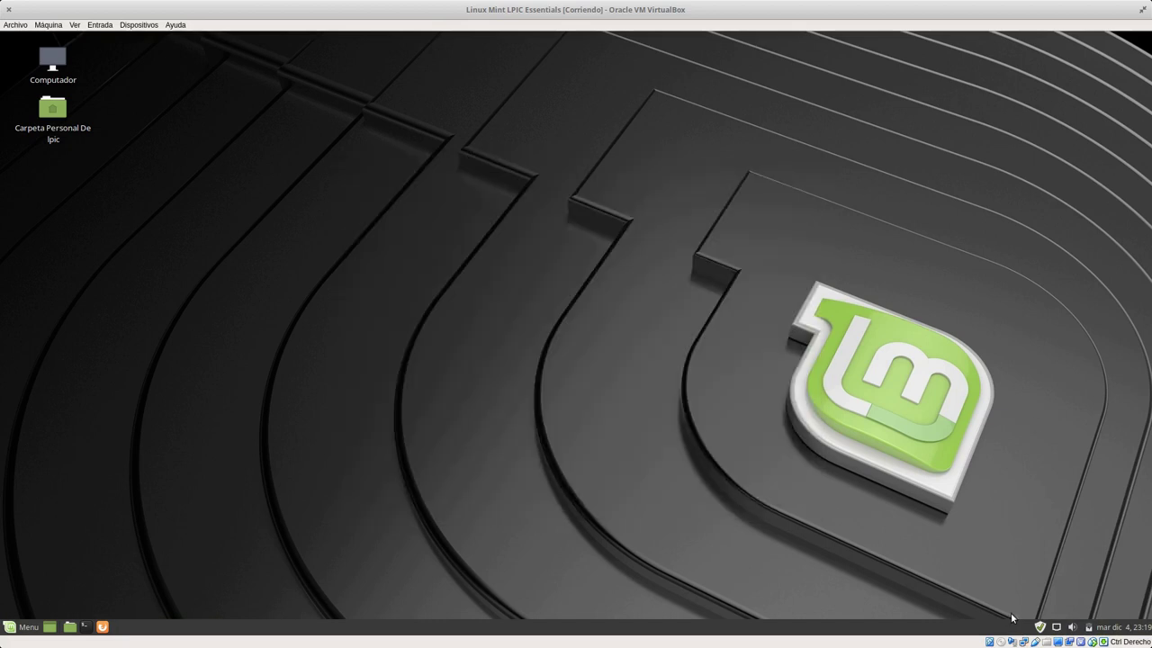
- Inspect the IPv4 settings of Conexión cableada 1 in the network connections editor and close it without changes
left_click(1057, 628)
left_click(1059, 629)
left_click(1059, 629)
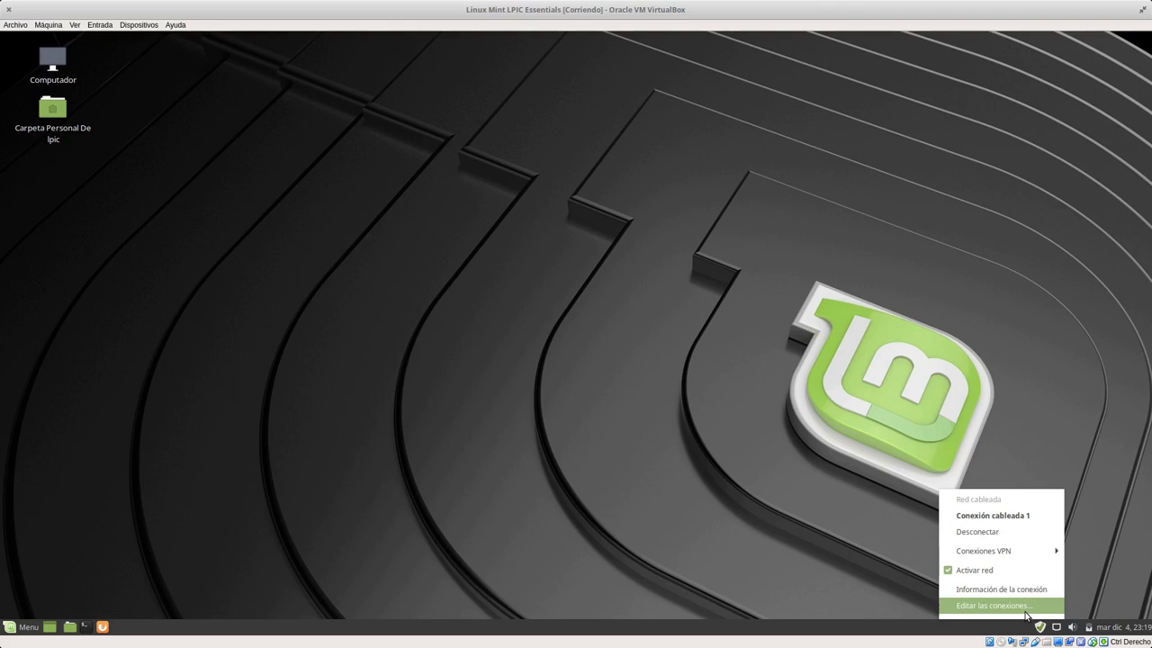
left_click(1026, 614)
left_click(454, 262)
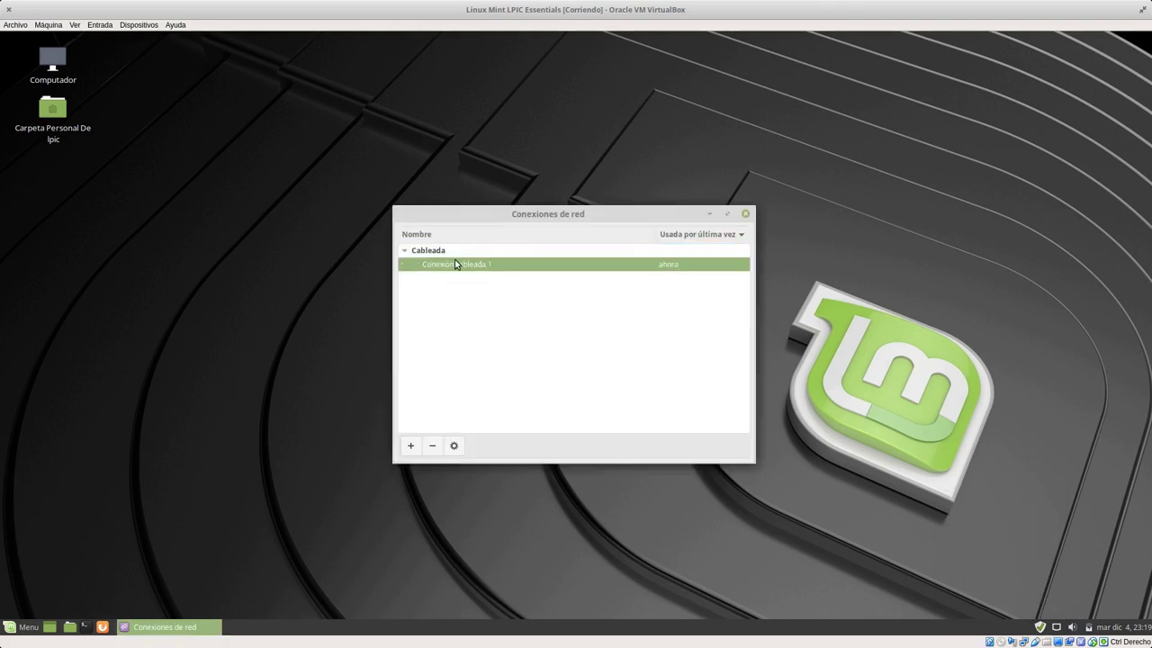
left_click(454, 446)
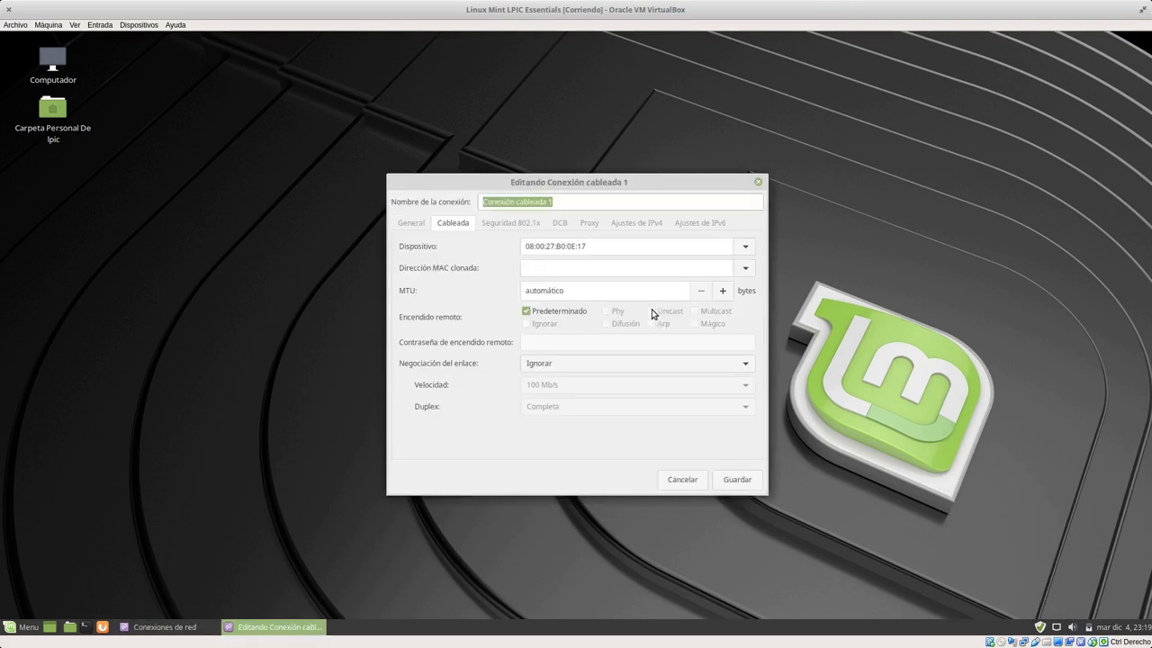
left_click(639, 224)
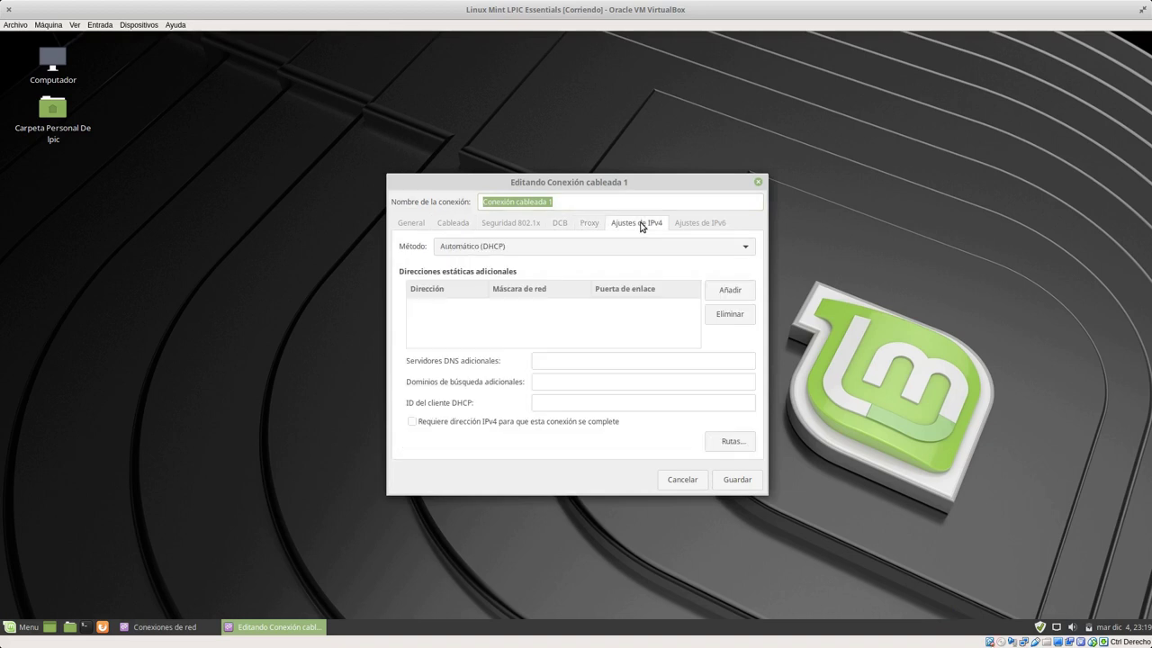
left_click(760, 183)
left_click(745, 213)
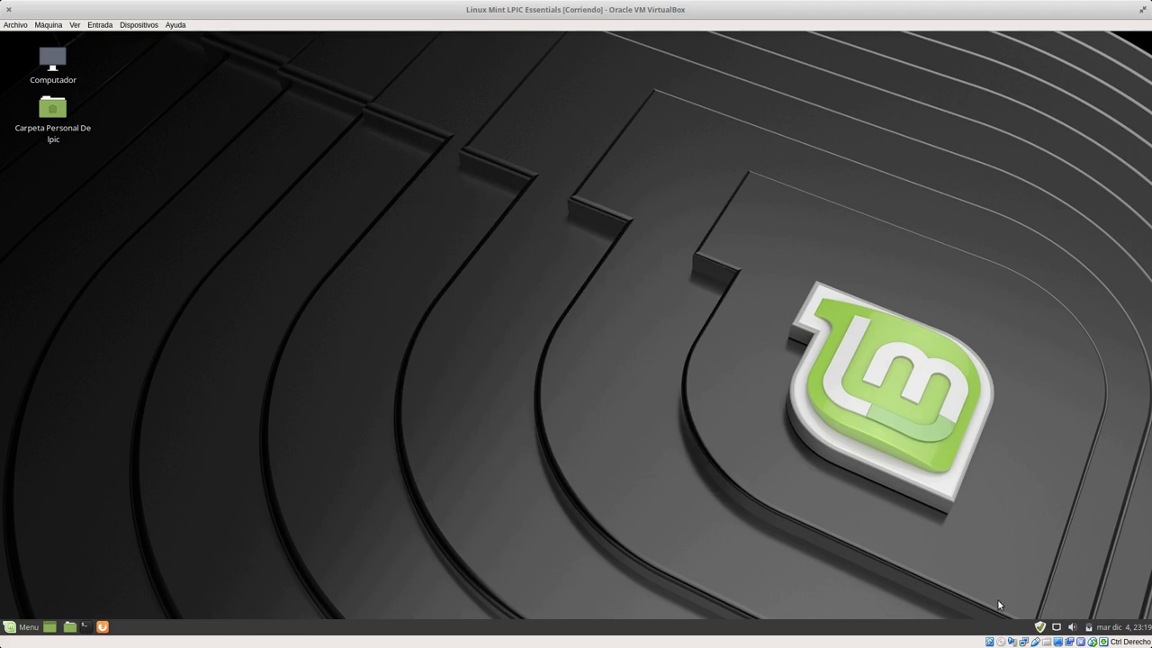
- View the active network connection's information and close the information window
left_click(1040, 626)
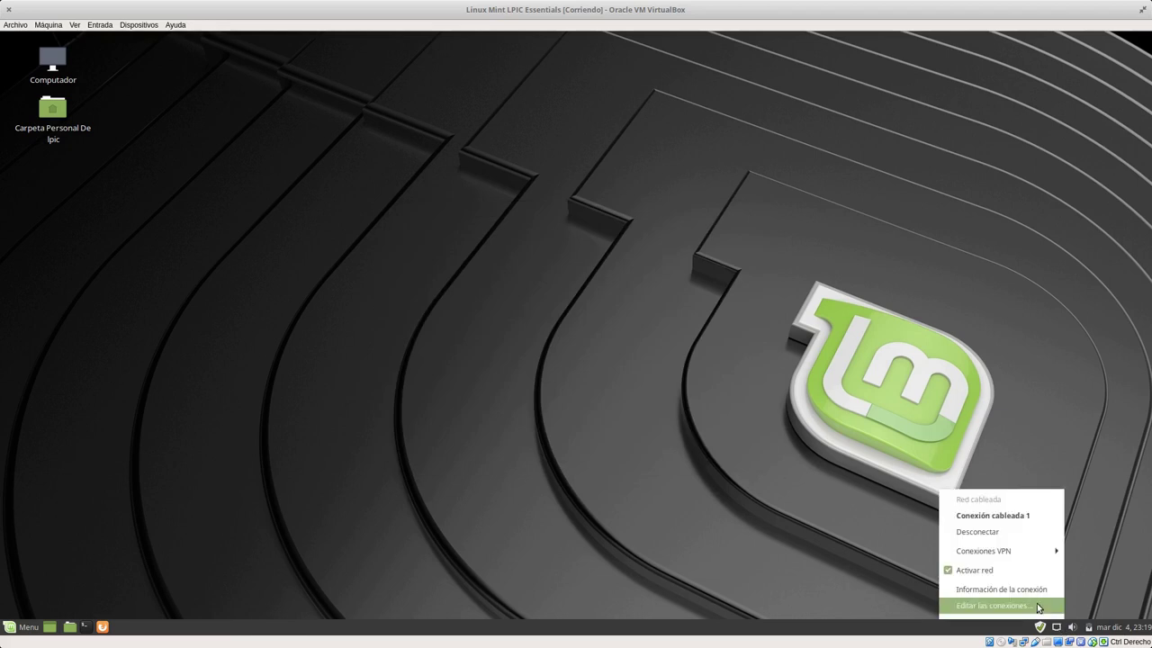
left_click(1036, 590)
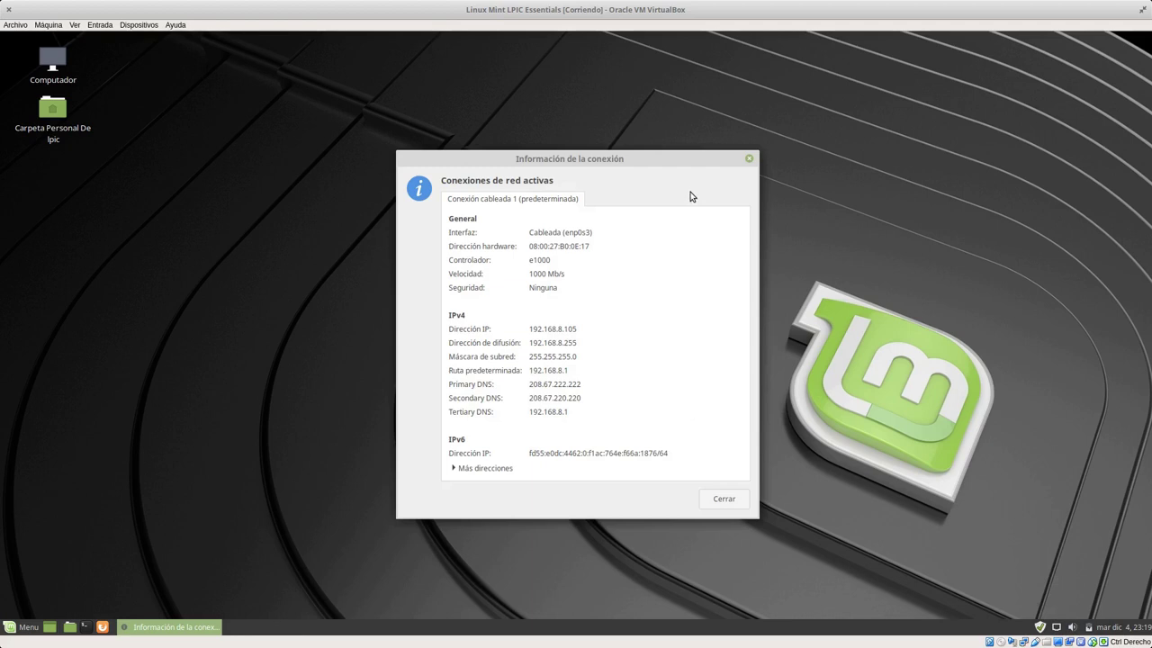
left_click(749, 160)
left_click(1057, 628)
left_click(1047, 589)
left_click(749, 158)
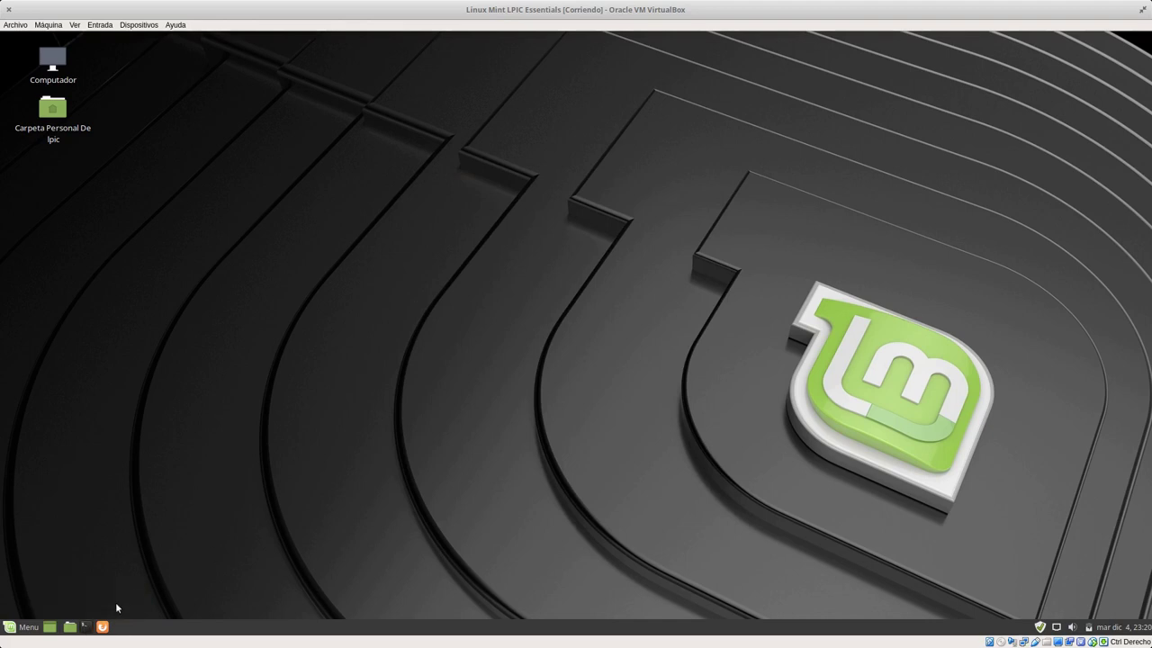
- Look at the terminal launcher's options and browse the Administración and Preferencias application categories
right_click(86, 626)
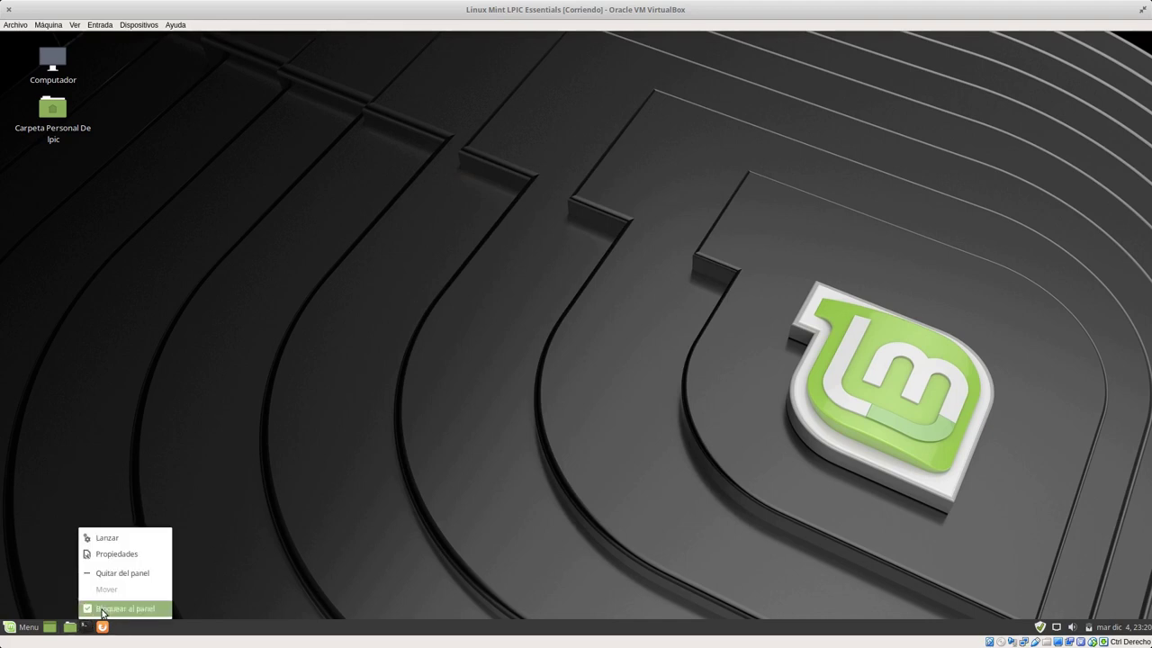
left_click(183, 535)
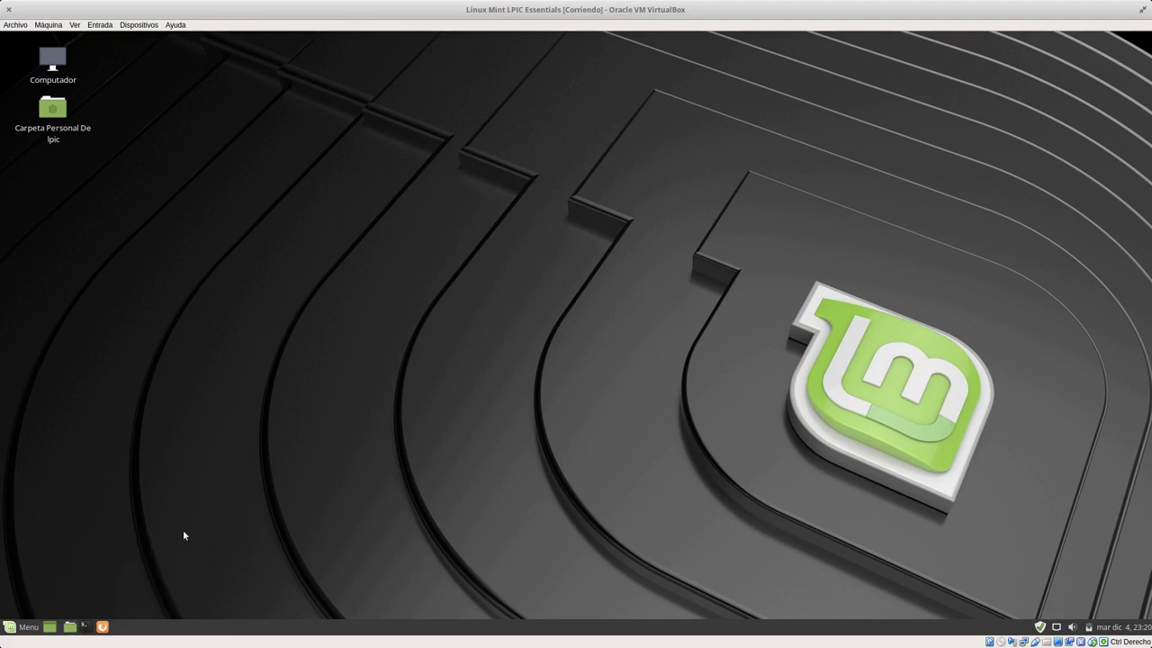
left_click(33, 627)
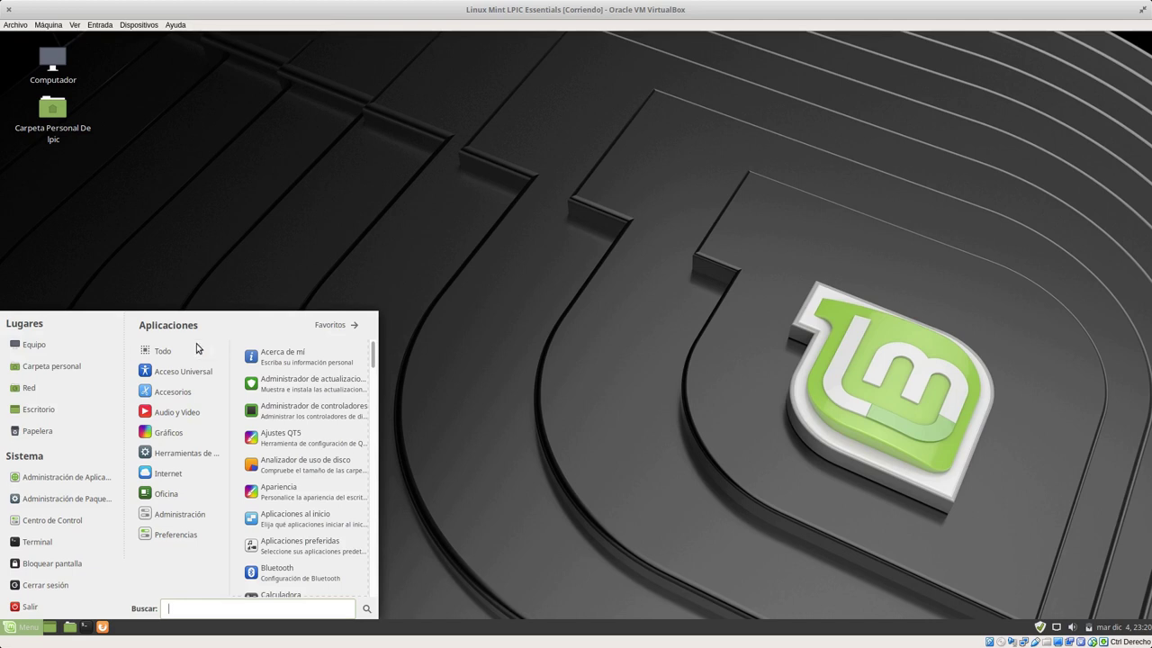
left_click(207, 519)
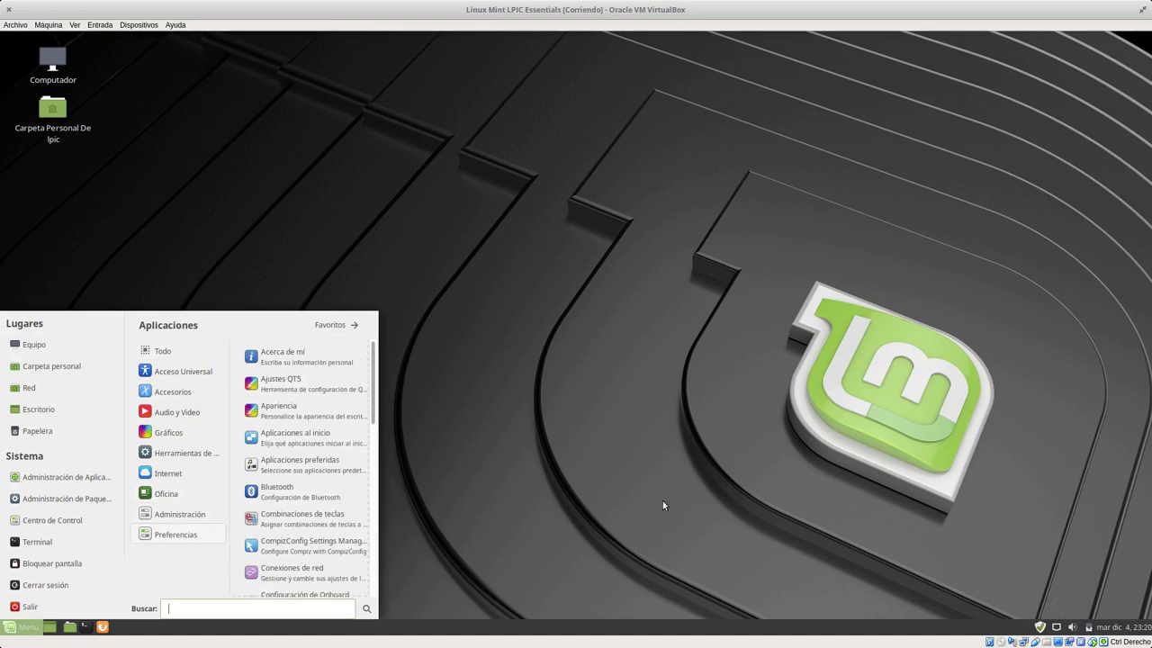
left_click(642, 469)
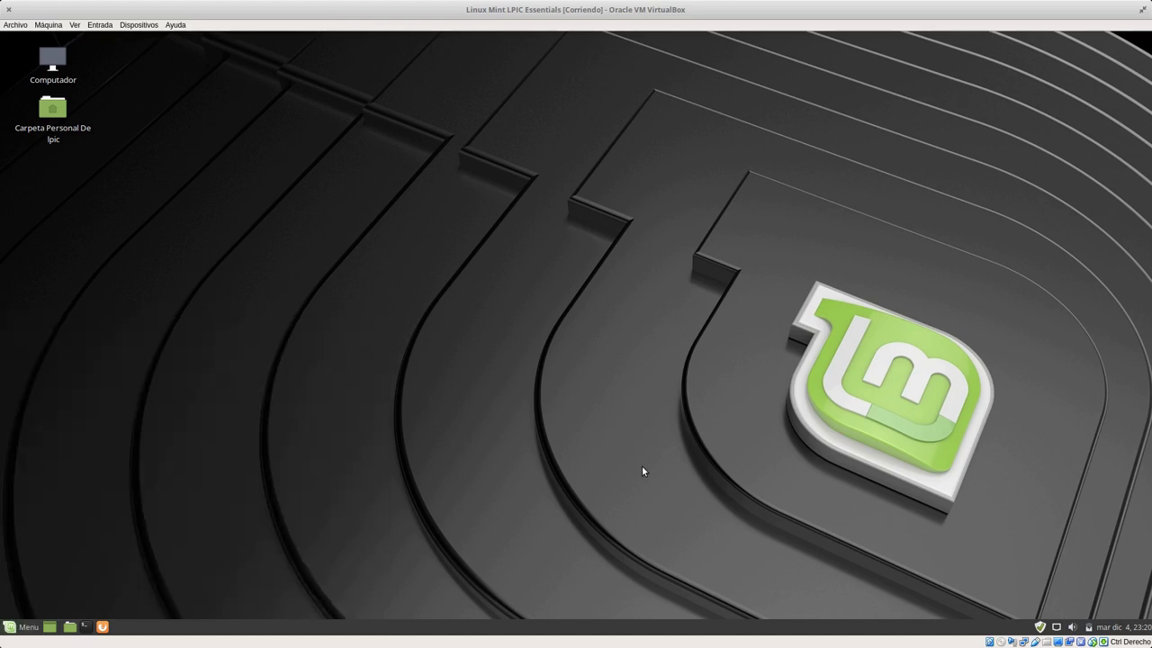
- Launch Firefox from the run-application dialog using the command firefox
key("alt+F2")
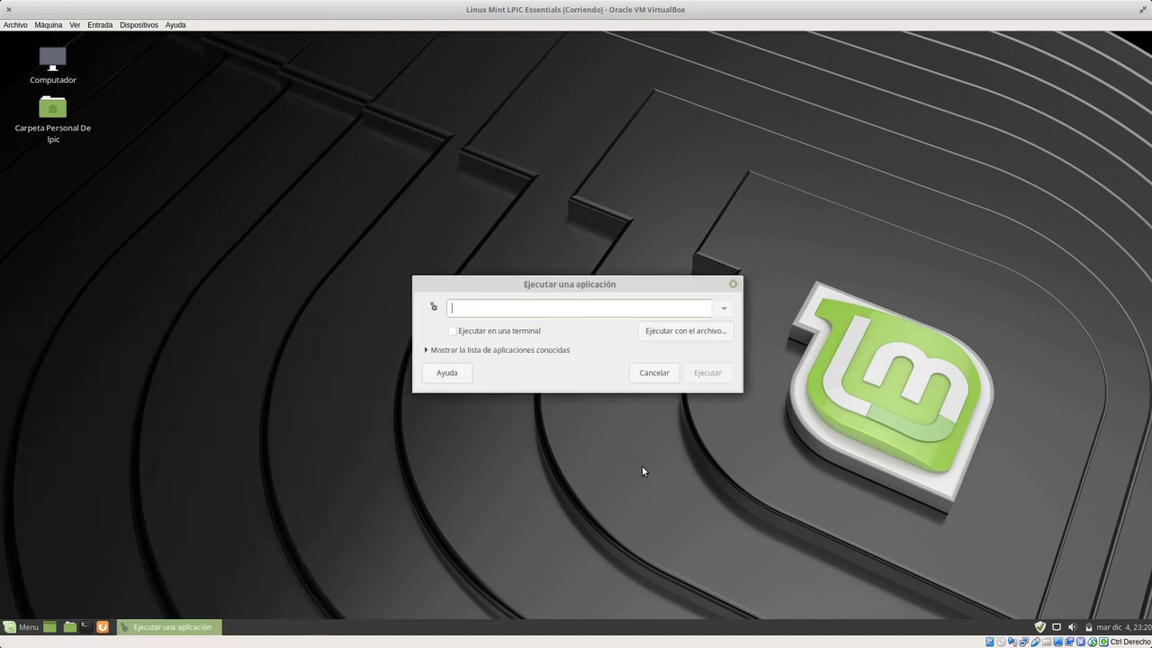
type("firefox")
key("Return")
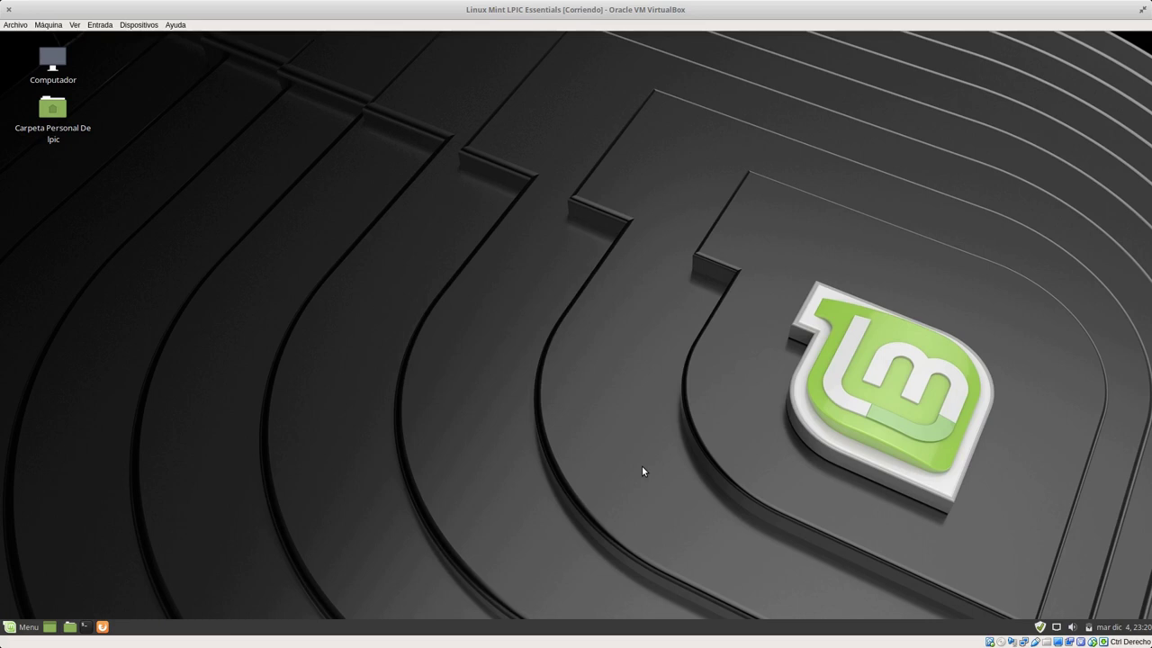
- Search the applications menu for "tareas" and clear the search
left_click(19, 623)
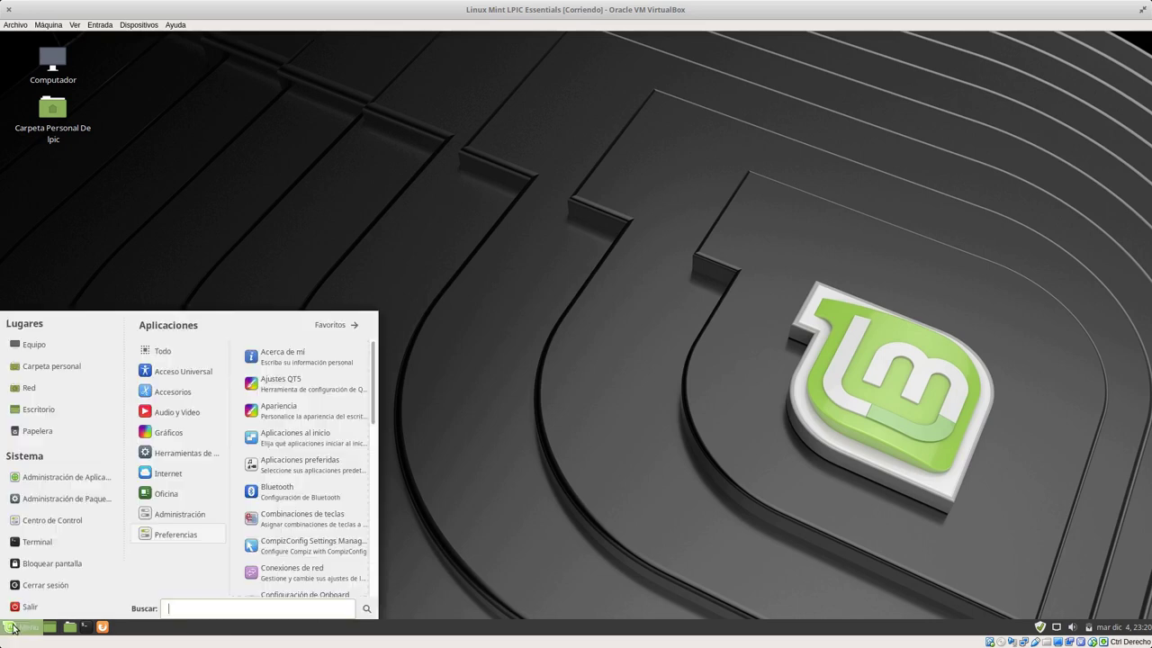
left_click(804, 401)
key("super")
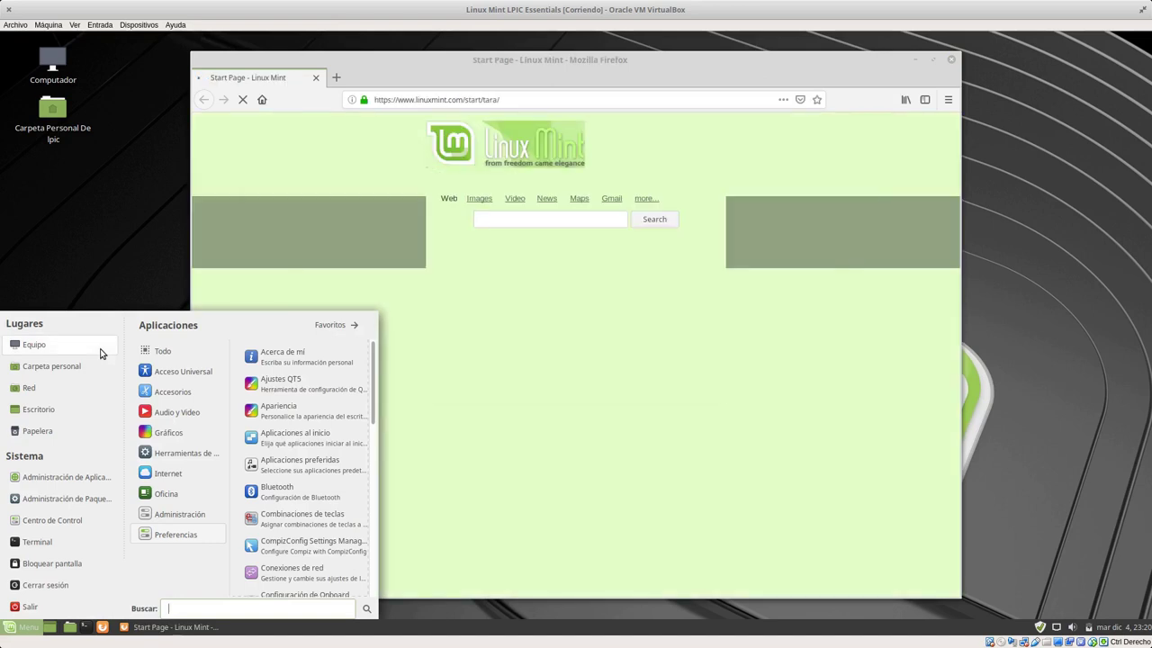
type("tareas")
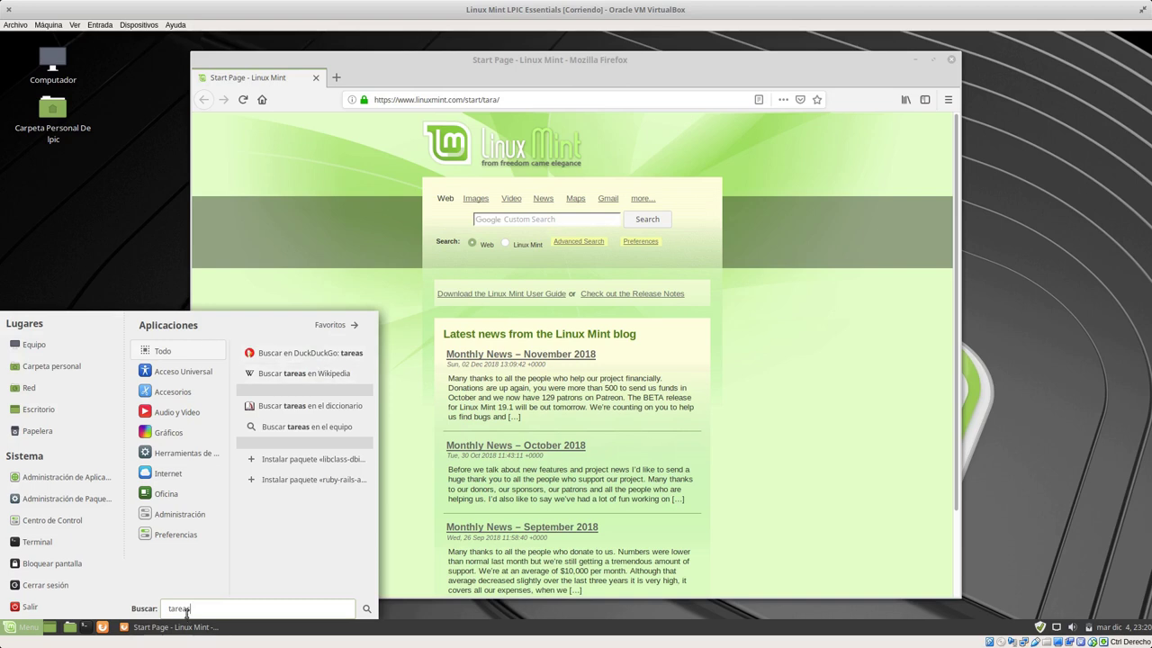
key("BackSpace")
key("BackSpace")
key("BackSpace")
key("BackSpace")
key("BackSpace")
key("BackSpace")
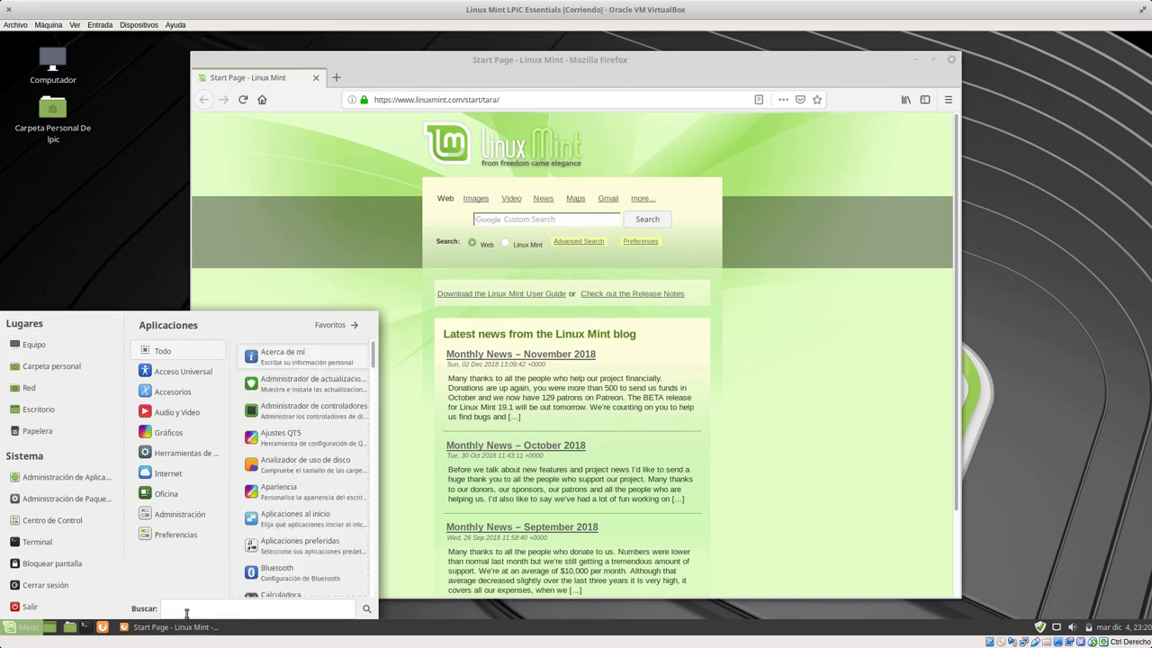
- Search the applications for "administrador", view the Gestión de archivos preferences, and close them
type("administrador")
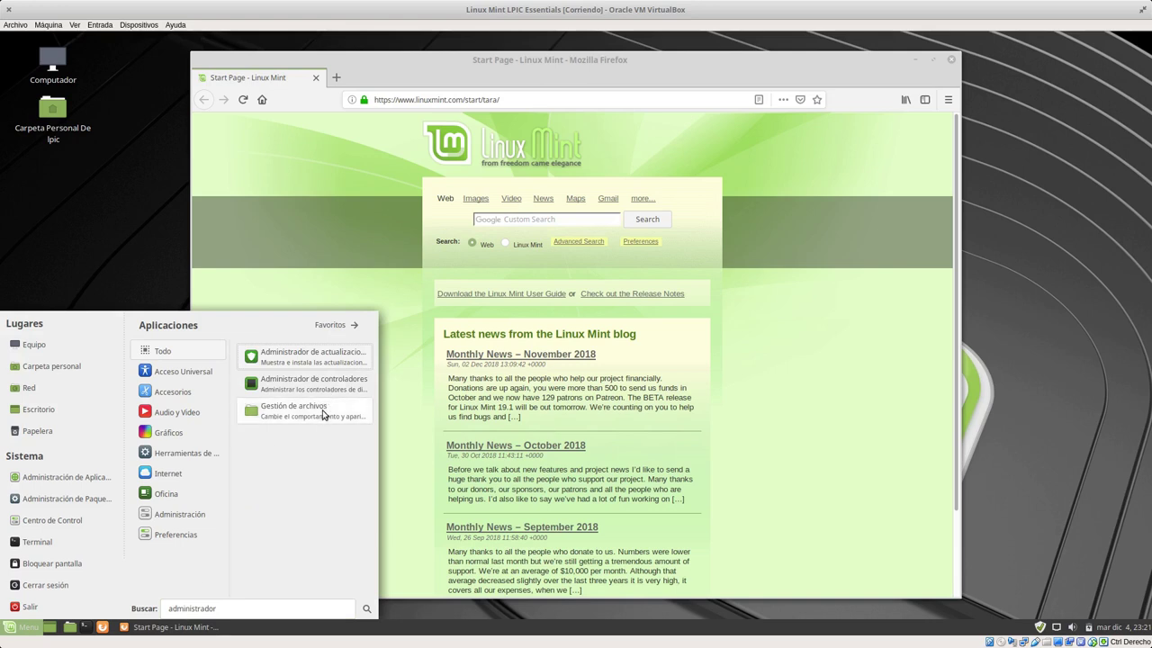
left_click(600, 454)
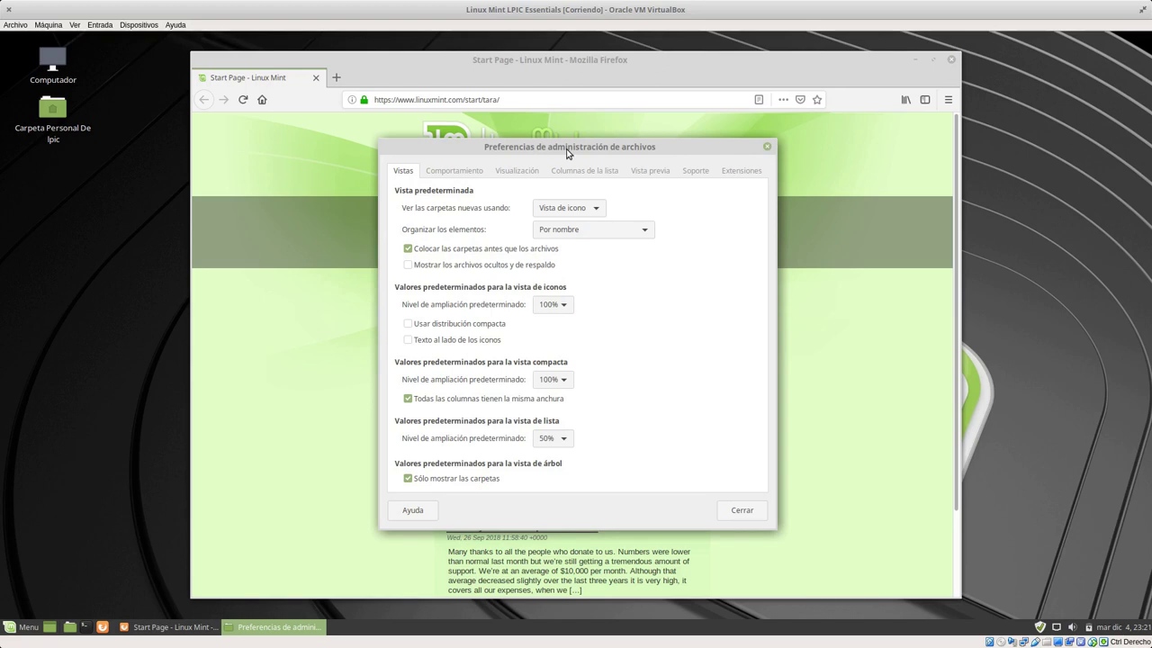
left_click(765, 146)
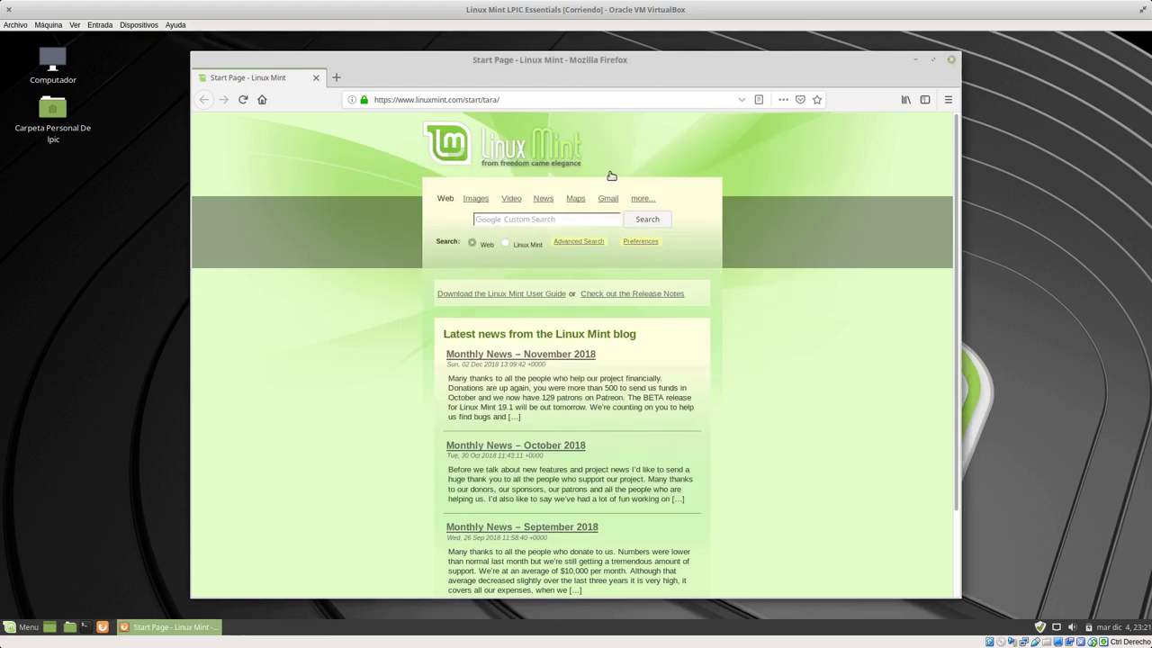
- Tile the Firefox window so it fills the right half of the desktop
left_click_drag(775, 80, 1150, 225)
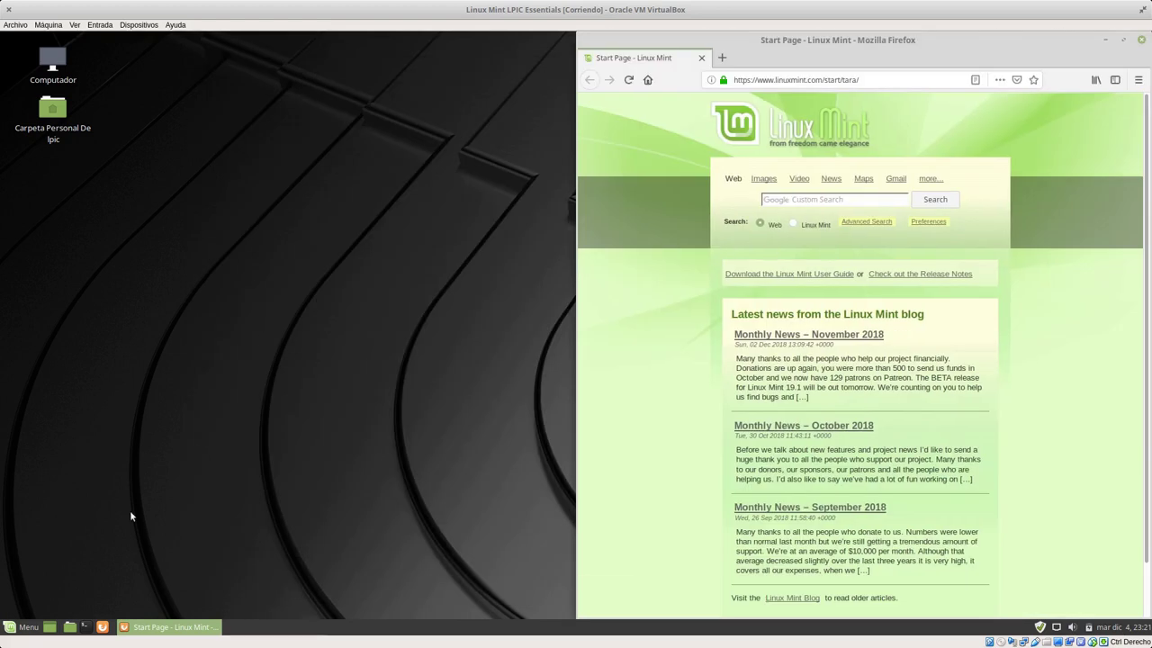
- Search the applications menu for "task manager" and clear the search
left_click(21, 624)
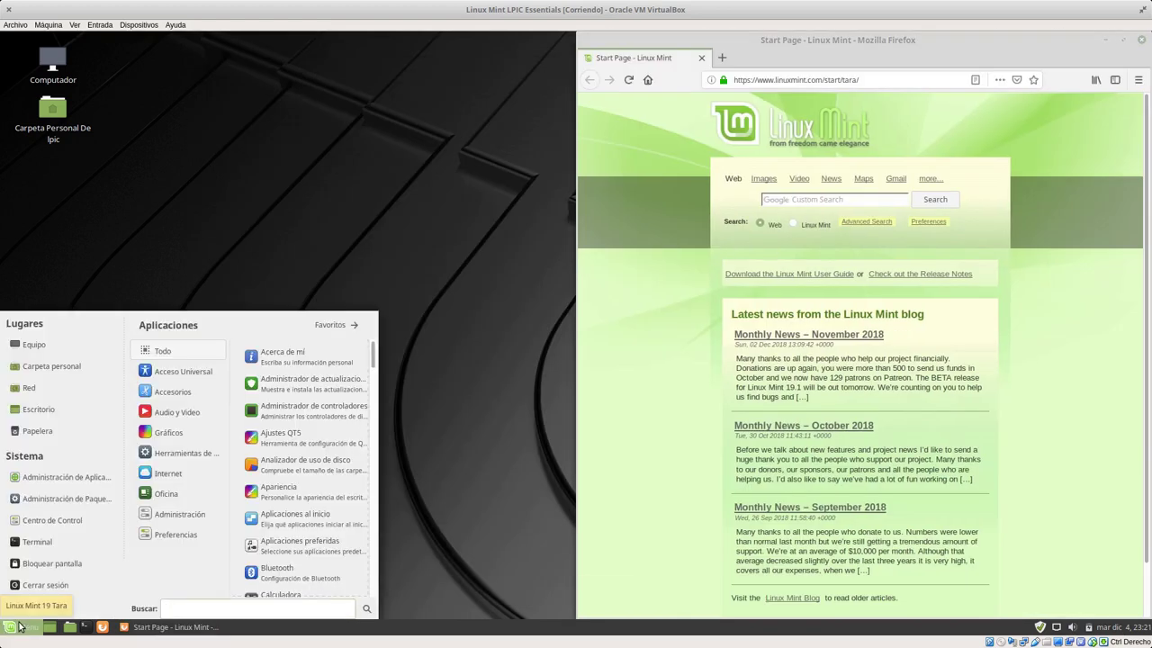
type("task")
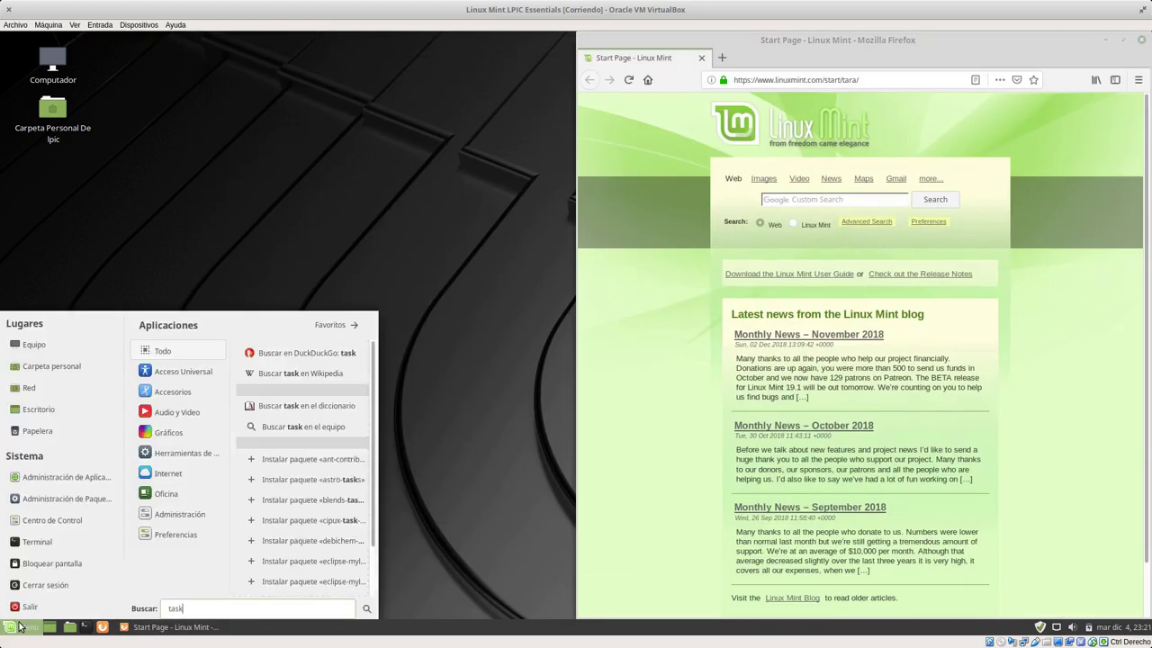
type(" manager")
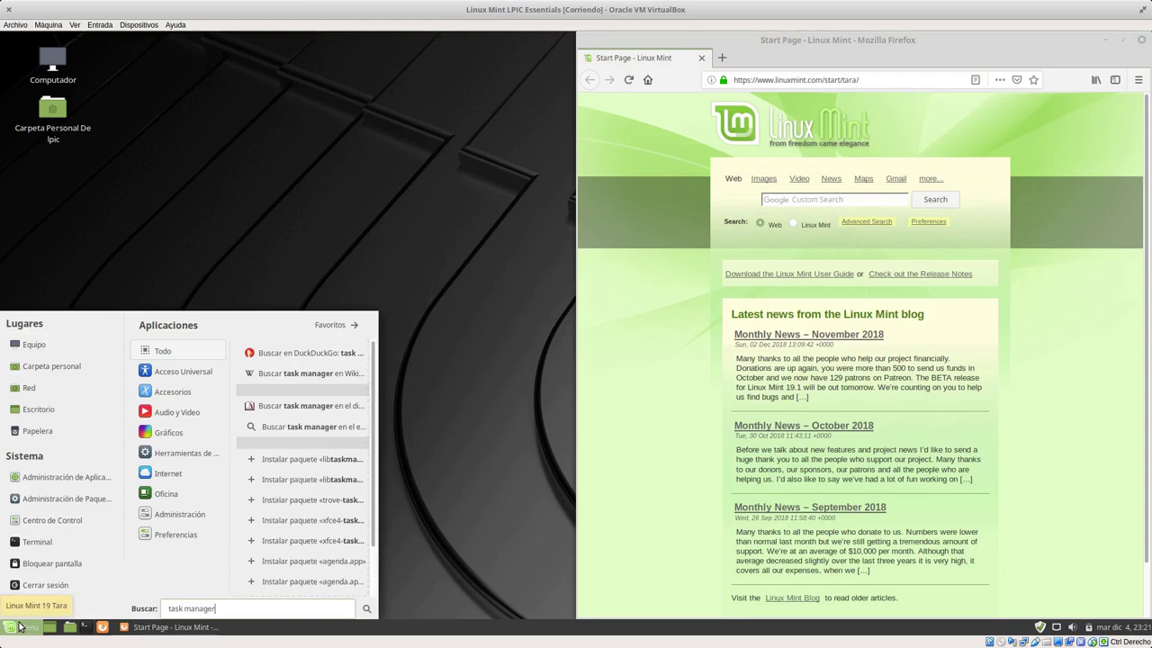
key("BackSpace")
key("BackSpace")
key("BackSpace")
key("BackSpace")
key("BackSpace")
key("BackSpace")
key("BackSpace")
key("BackSpace")
key("BackSpace")
key("BackSpace")
key("BackSpace")
key("BackSpace")
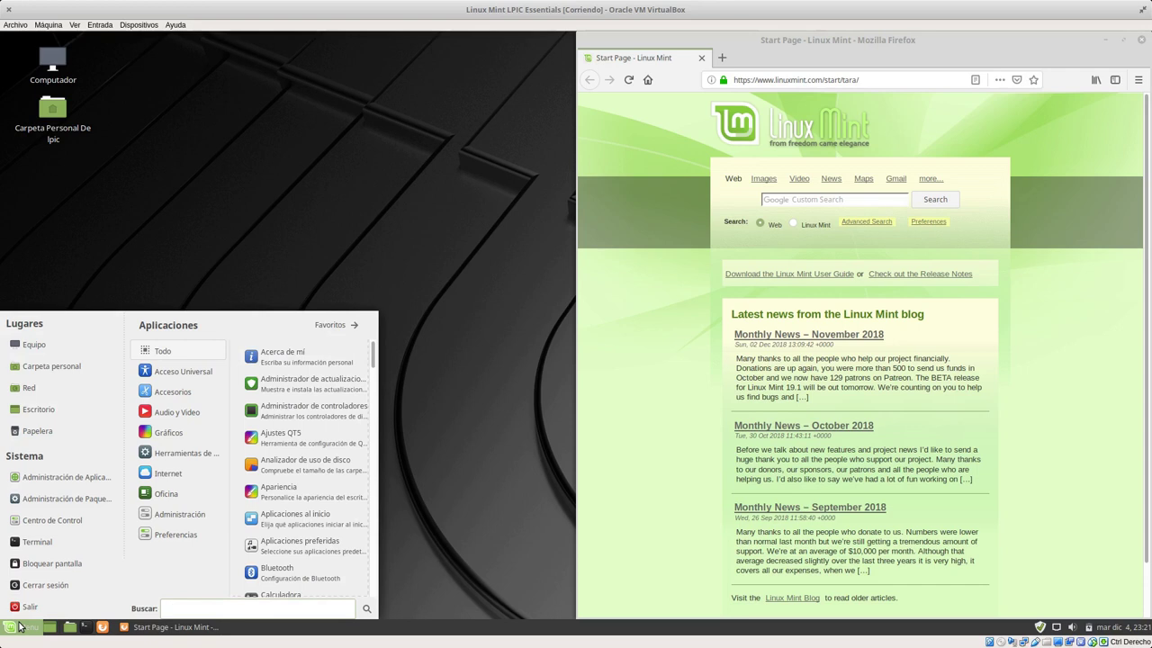
- Browse the Accesorios applications and launch Redshift
mouse_move(216, 493)
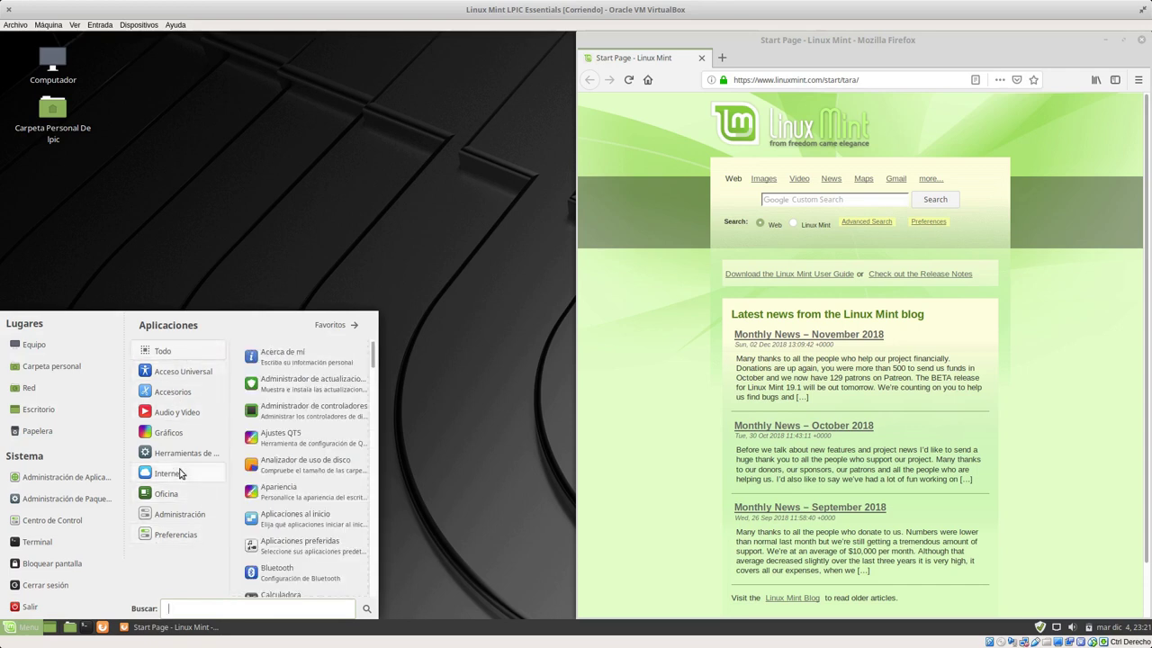
mouse_move(184, 394)
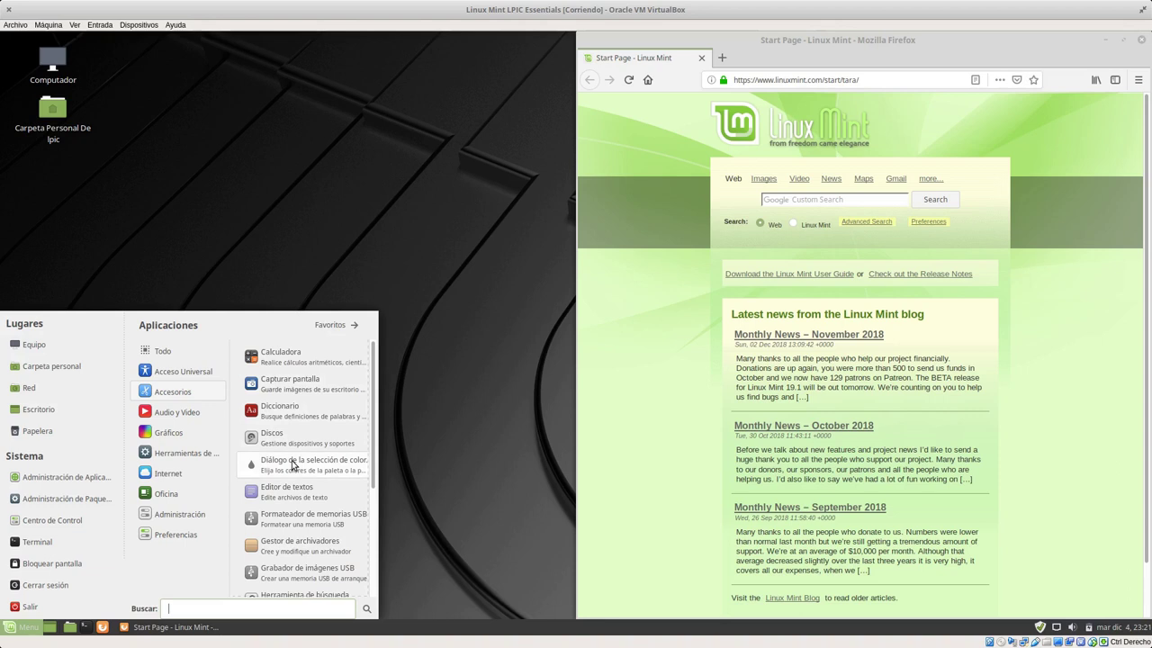
scroll(293, 464, "down", 1)
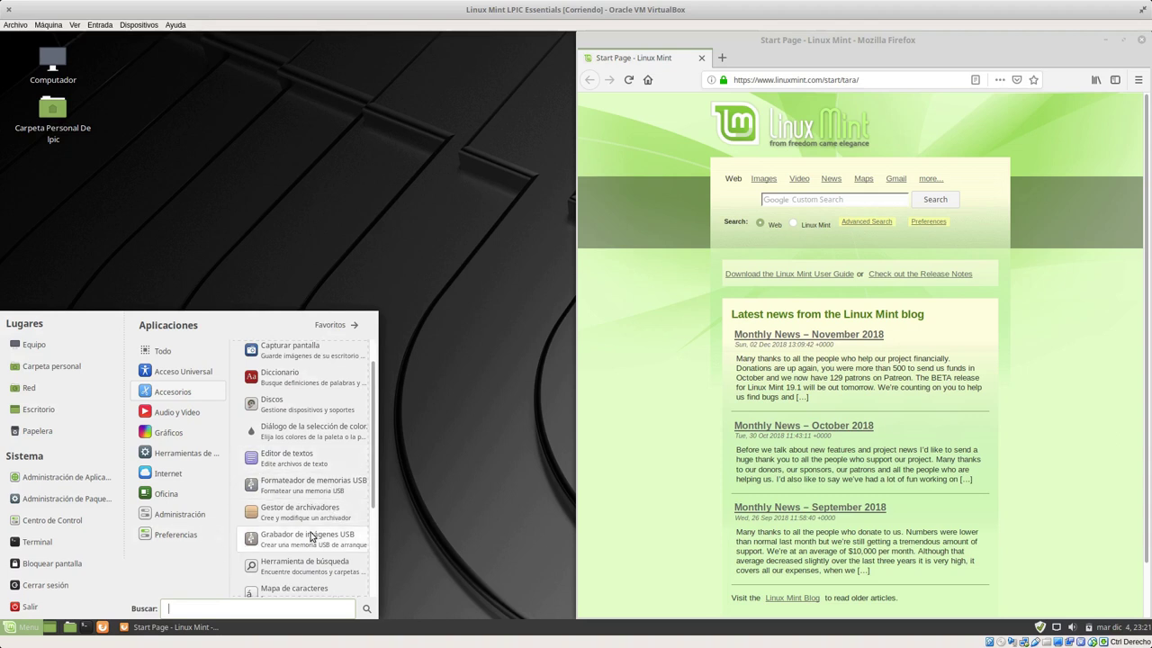
scroll(312, 538, "down", 1)
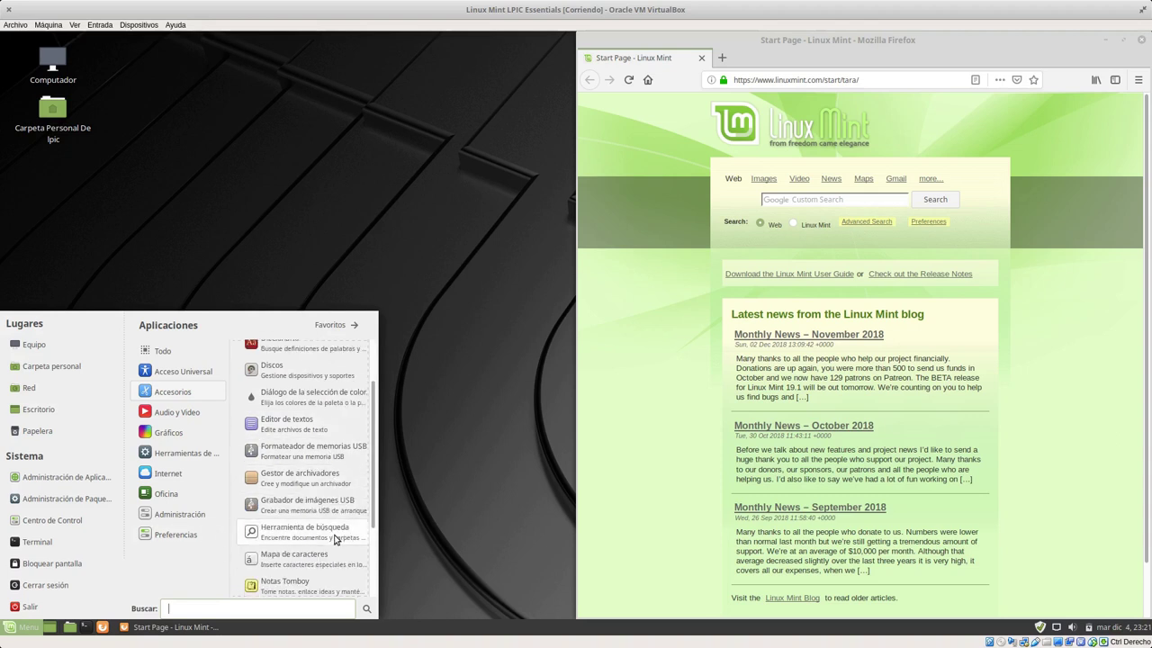
scroll(315, 559, "down", 1)
scroll(312, 560, "down", 2)
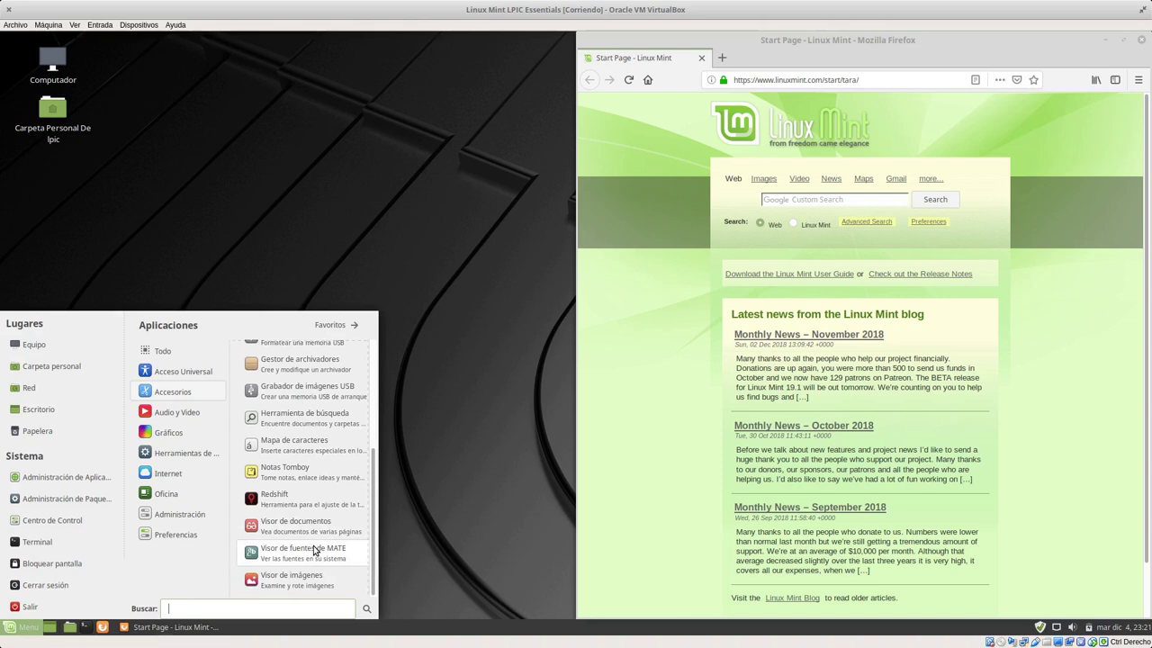
left_click(313, 500)
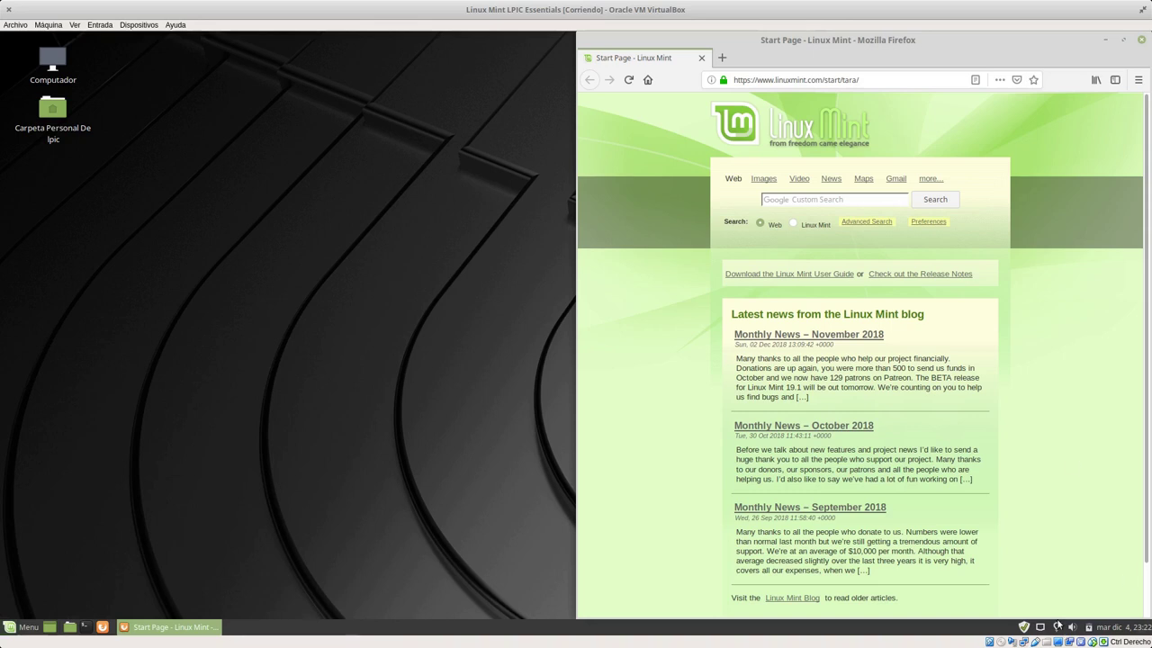
- View Redshift's status information and close the information window
right_click(1057, 623)
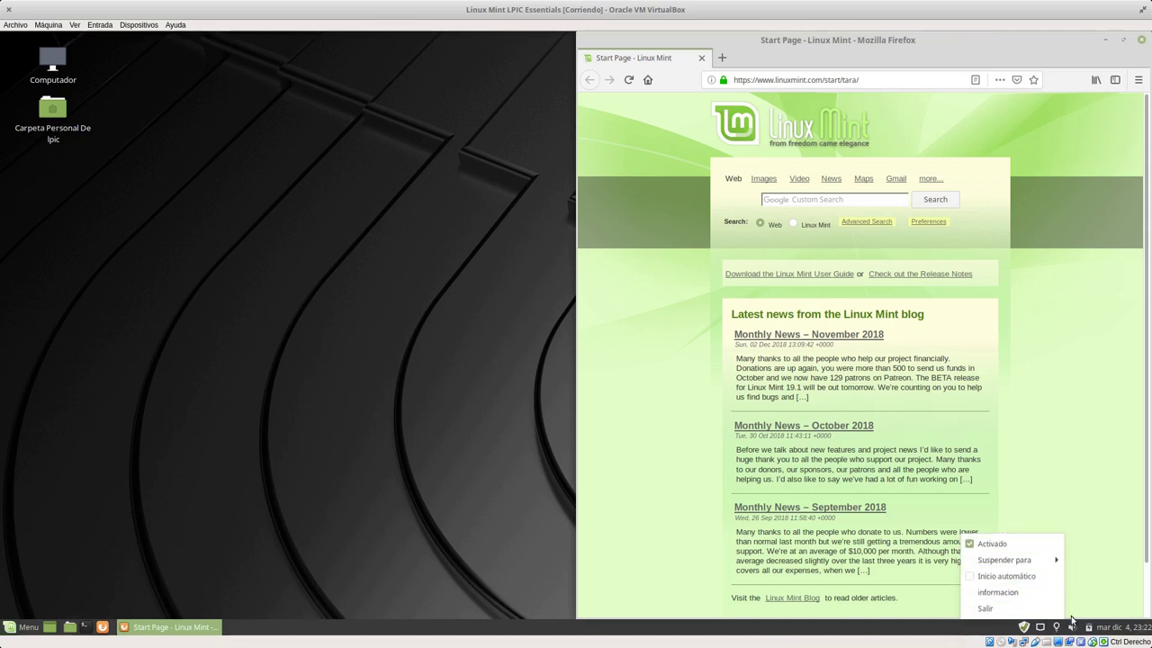
right_click(1056, 628)
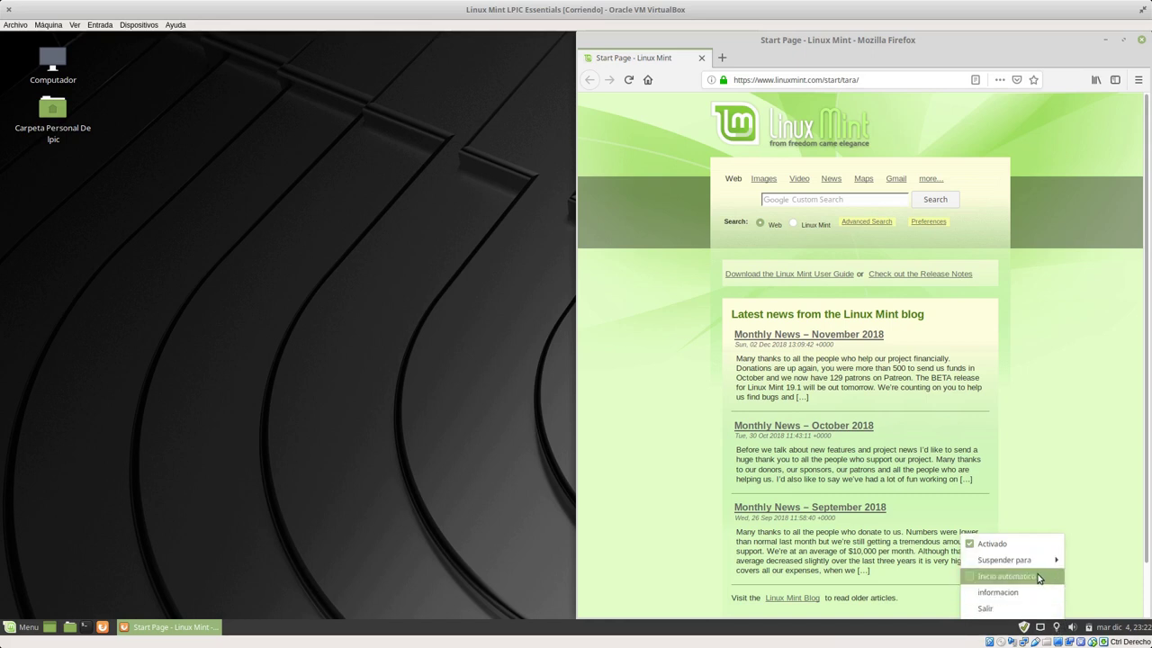
left_click(1015, 592)
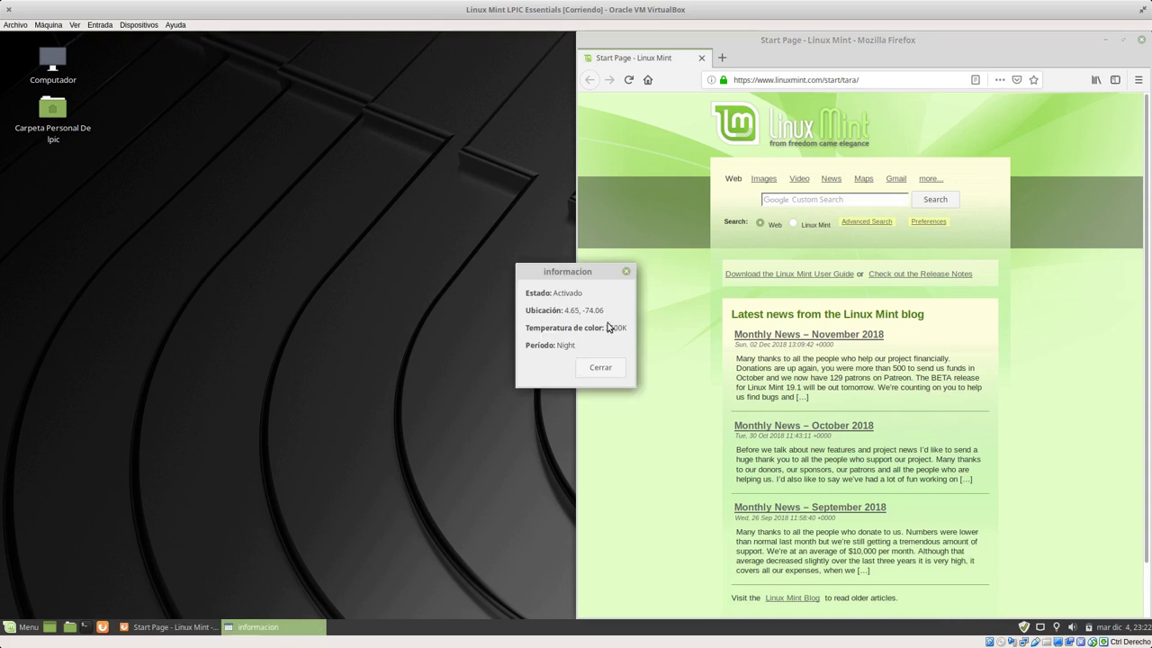
left_click(594, 366)
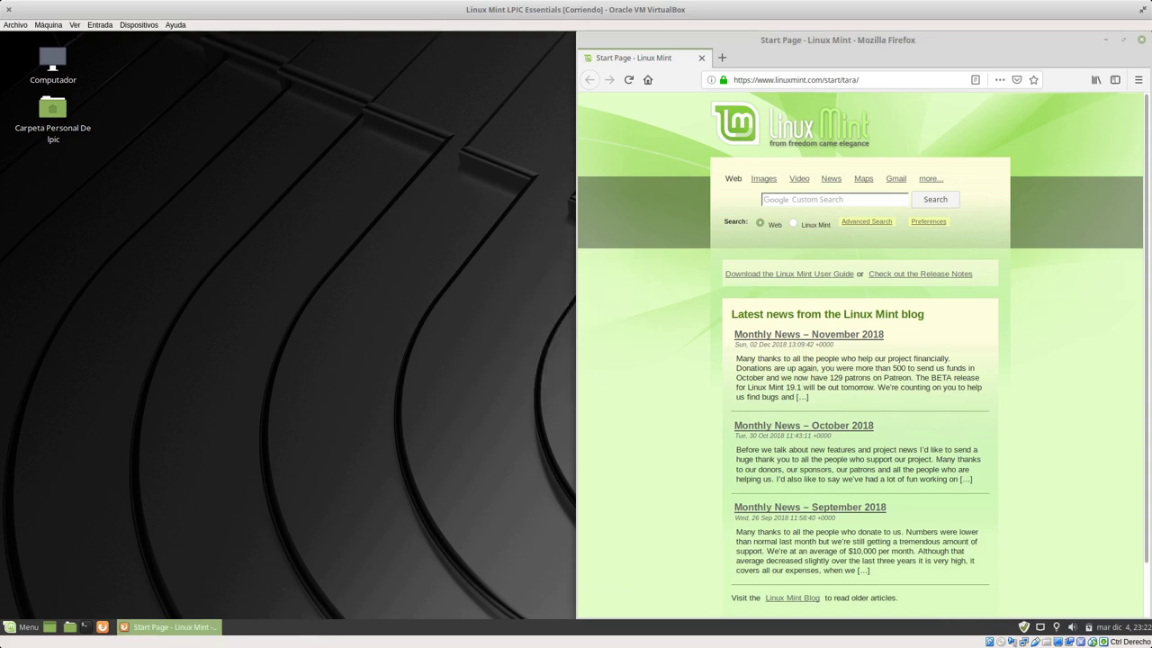
- Enable Inicio automático for Redshift and check its remaining options
left_click(1056, 626)
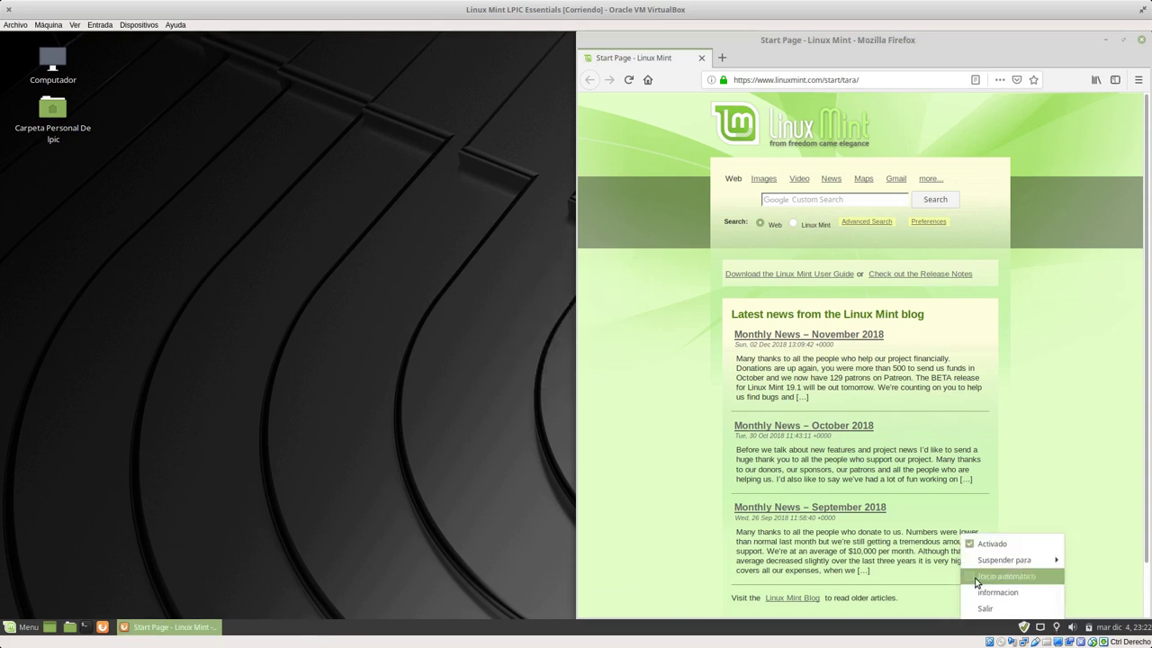
left_click(971, 578)
left_click(1056, 626)
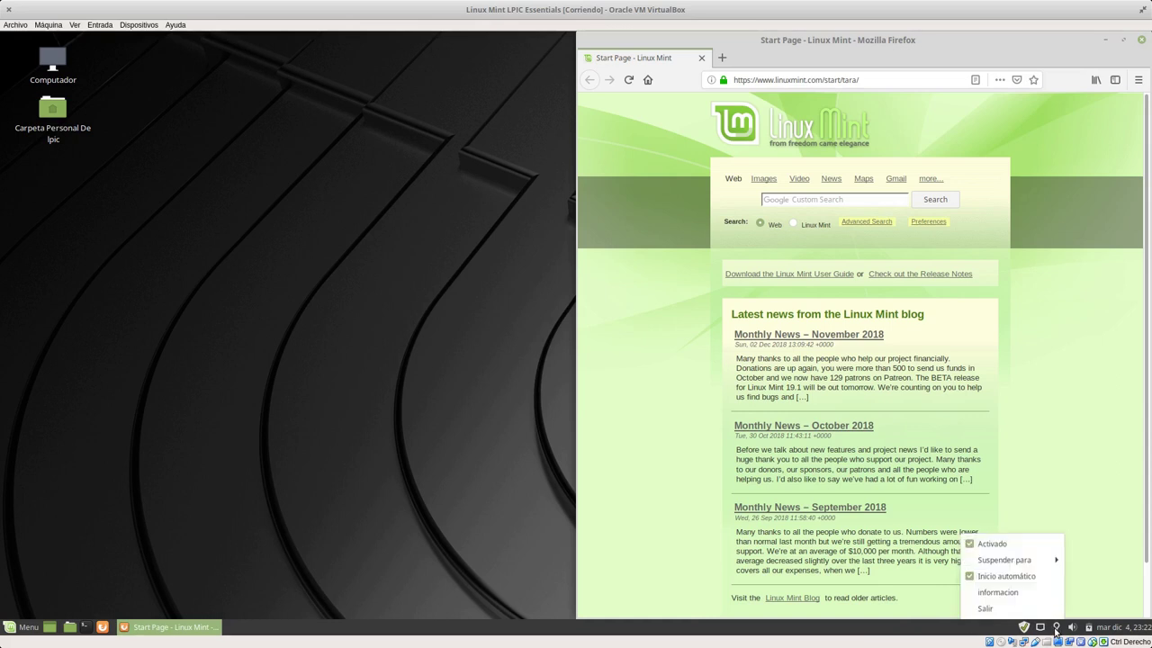
mouse_move(1017, 559)
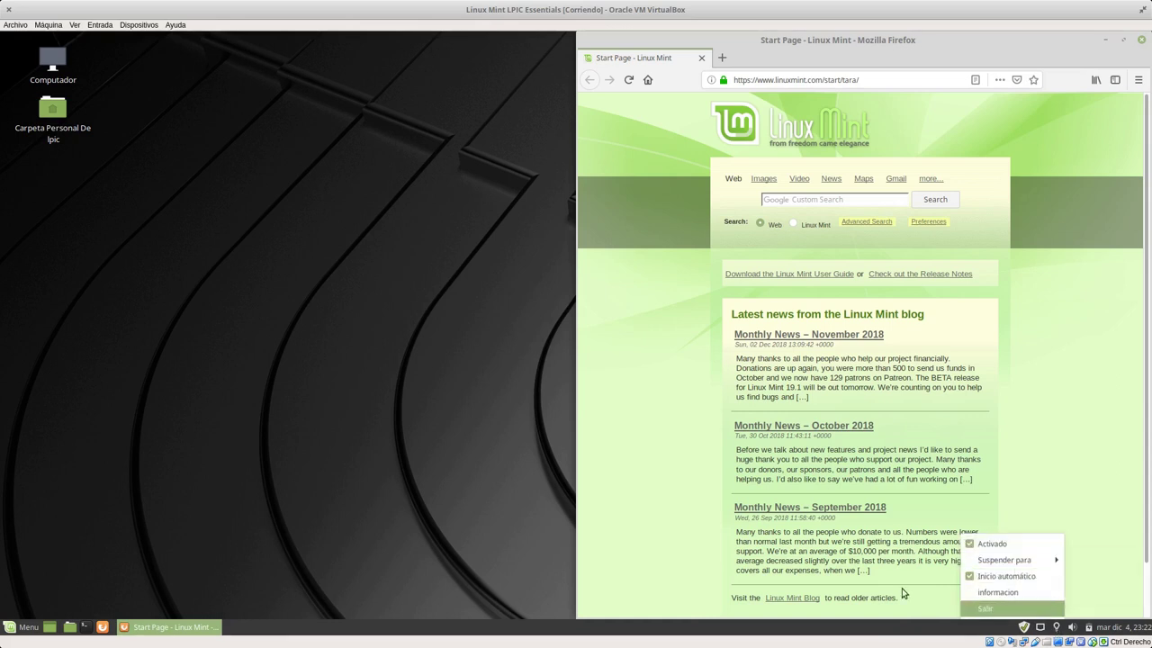
left_click(177, 477)
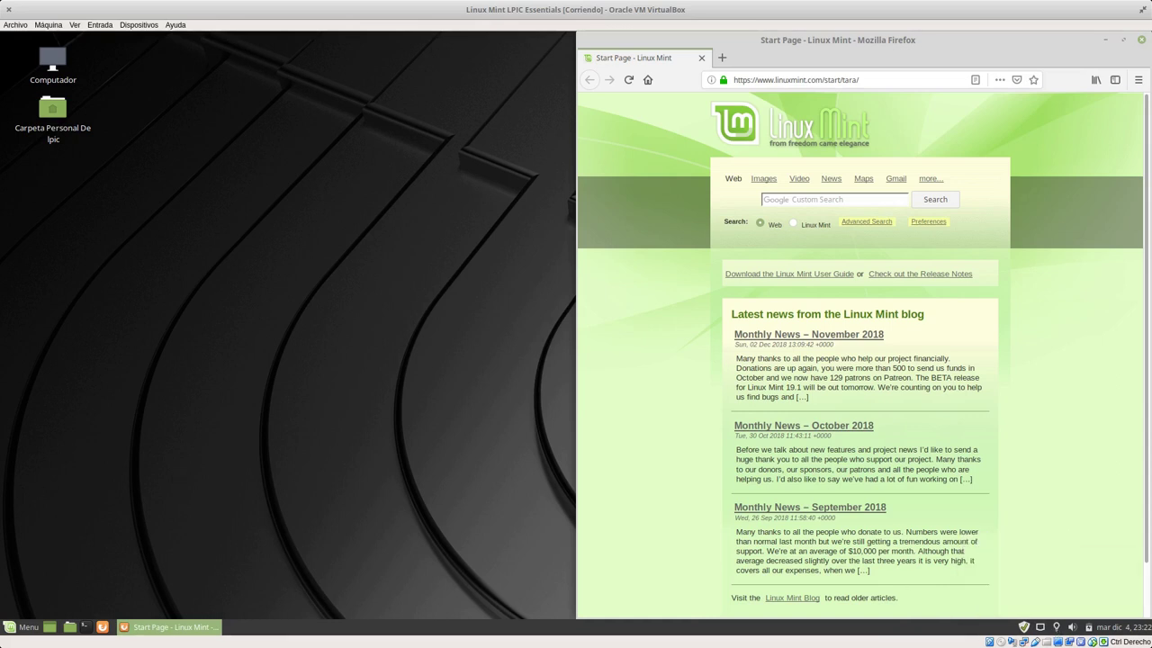
- Launch a second instance of Redshift from the Accesorios applications and quit it
left_click(18, 626)
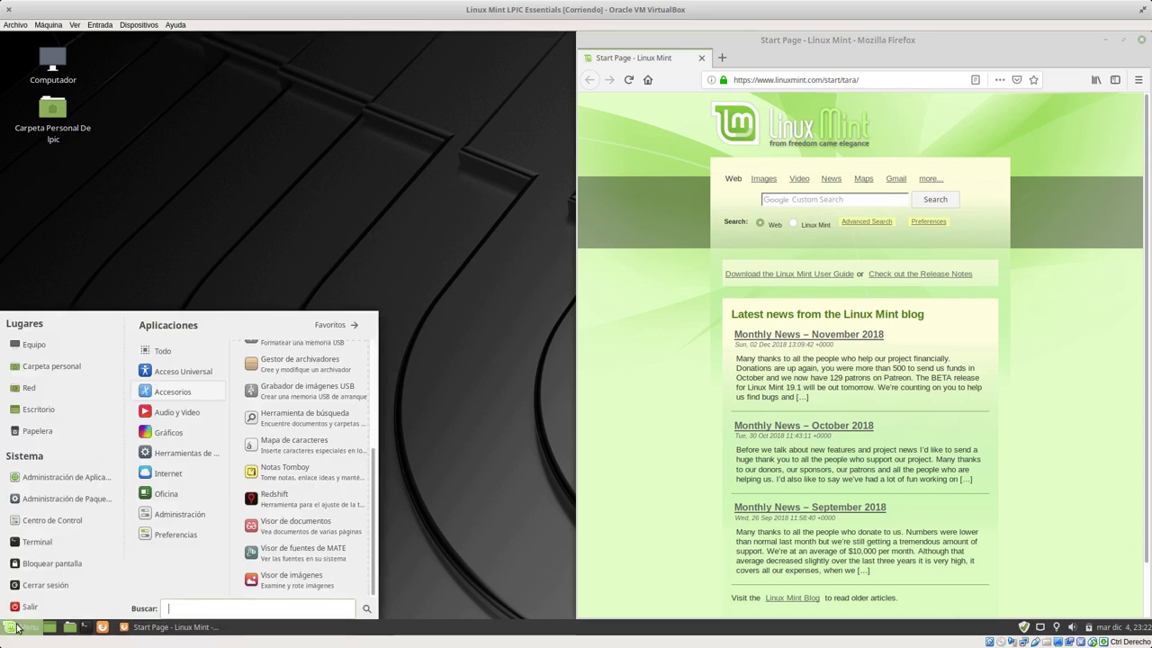
left_click(317, 510)
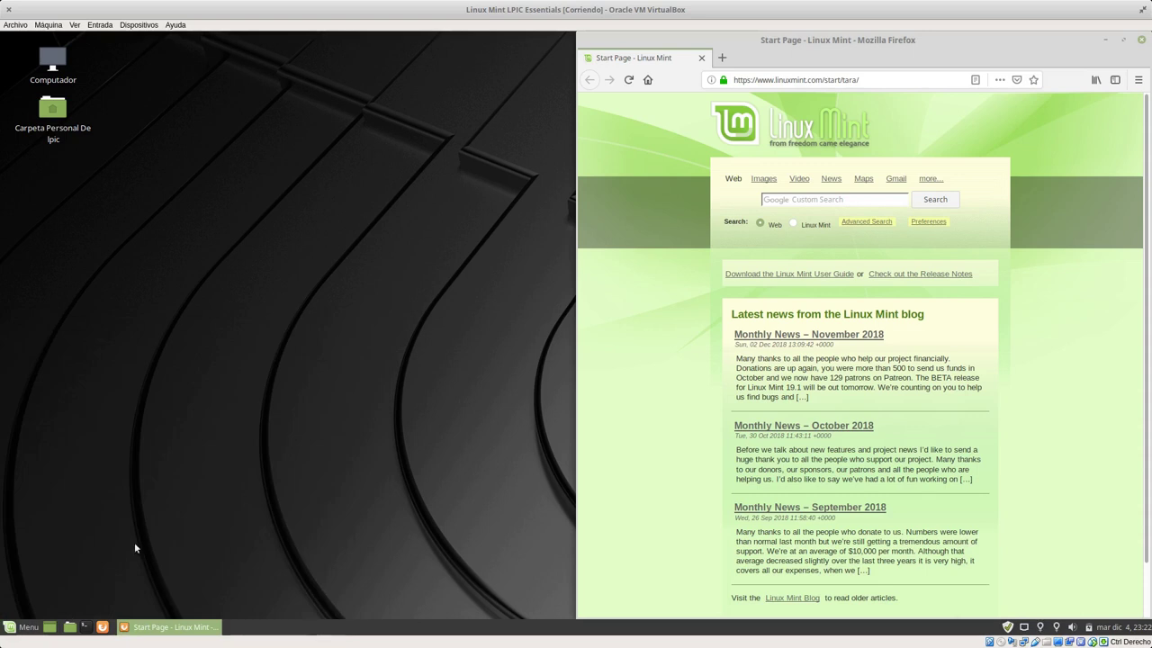
left_click(1041, 625)
left_click(1057, 608)
- Launch Rhythmbox from the Audio y Video applications and maximize its window
left_click(22, 632)
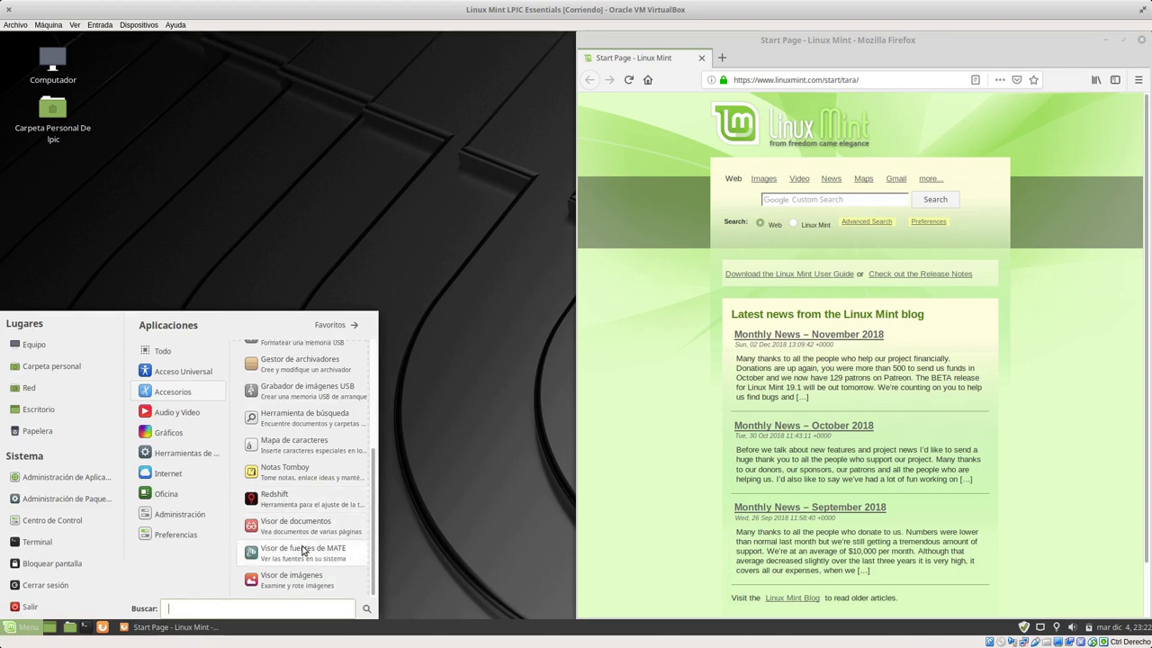
mouse_move(169, 411)
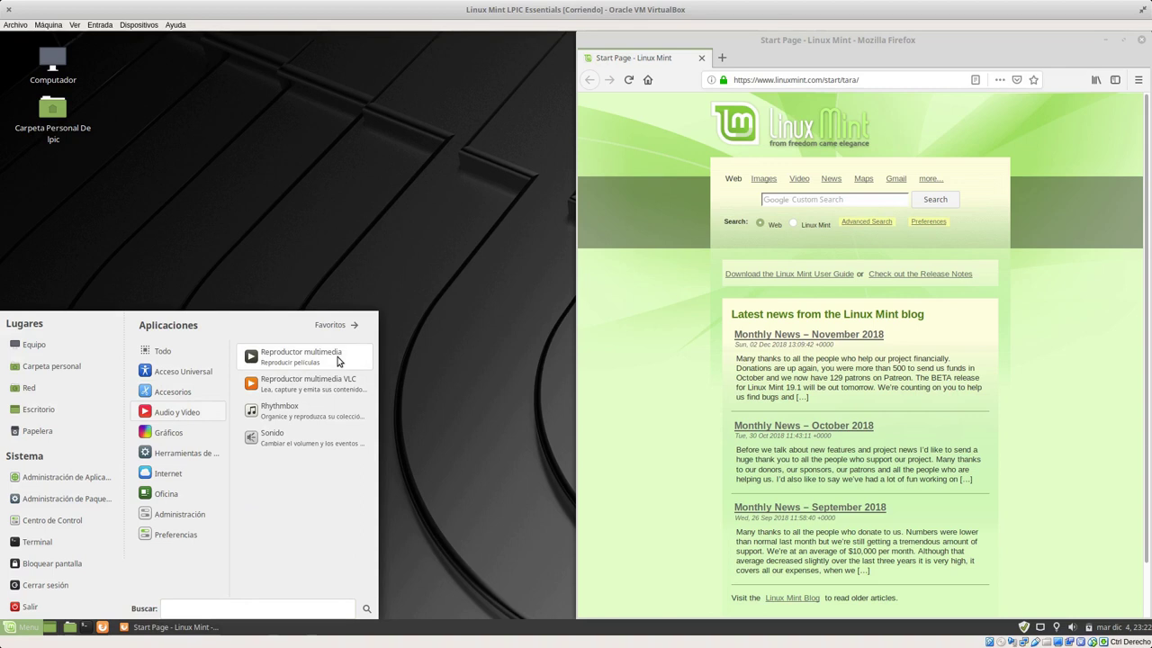
left_click(278, 409)
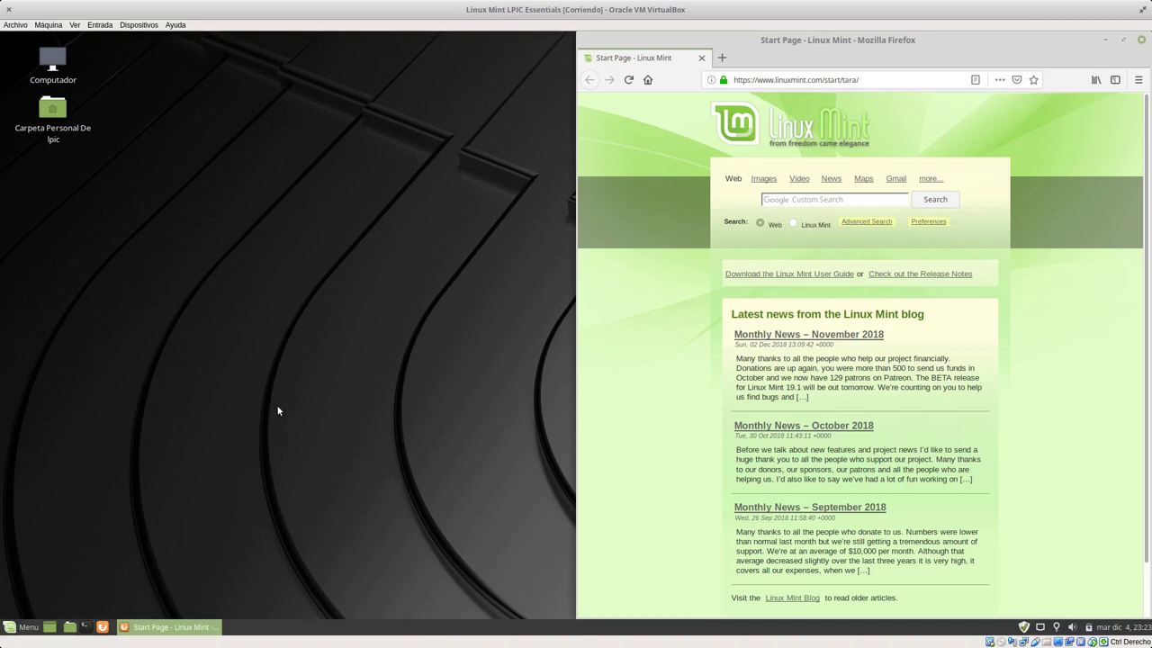
left_click(19, 628)
left_click_drag(234, 39, 501, 129)
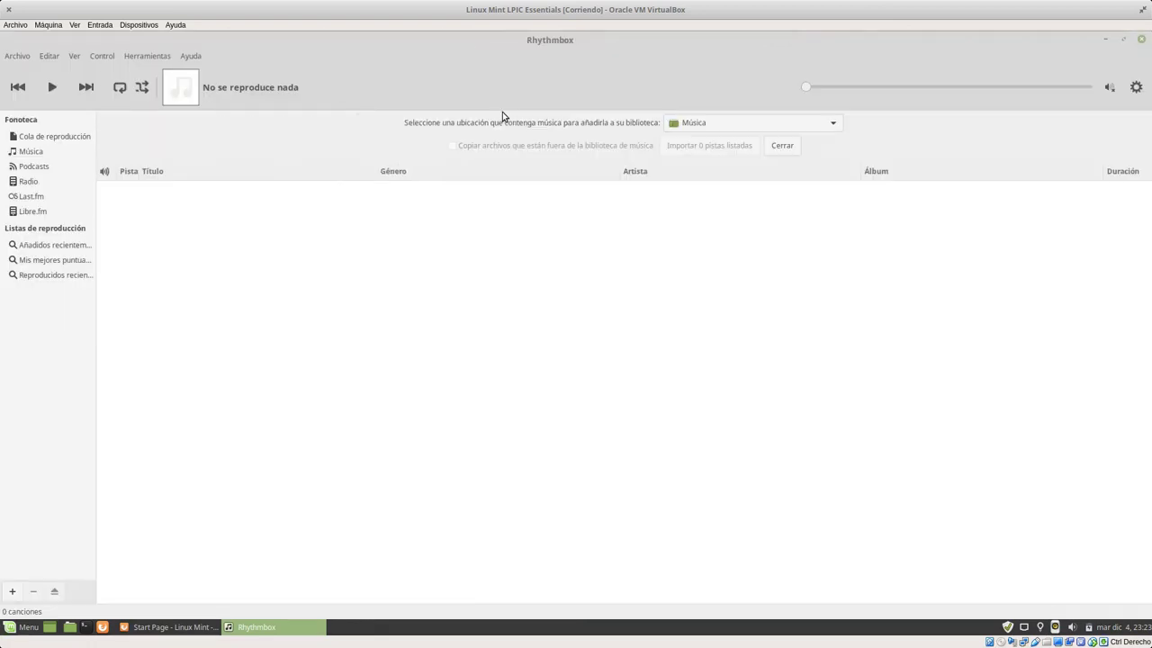
double_click(503, 112)
- Examine Rhythmbox's radio stations and the dialog for adding a new internet station, cancel it, and close Rhythmbox
left_click(28, 181)
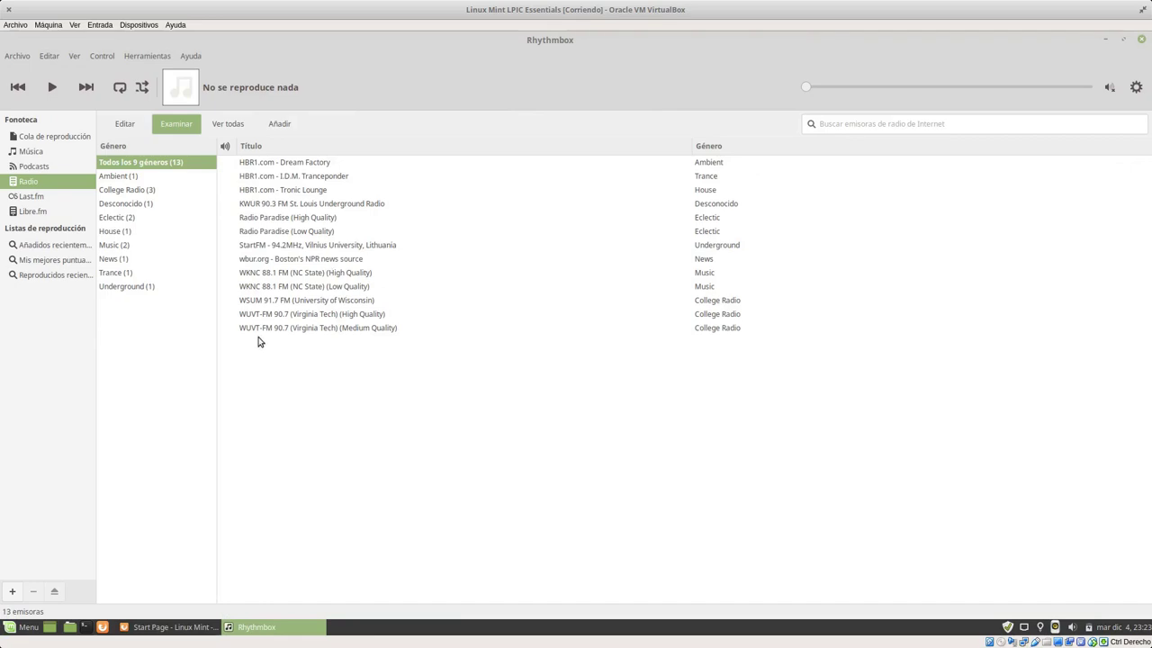
left_click(279, 124)
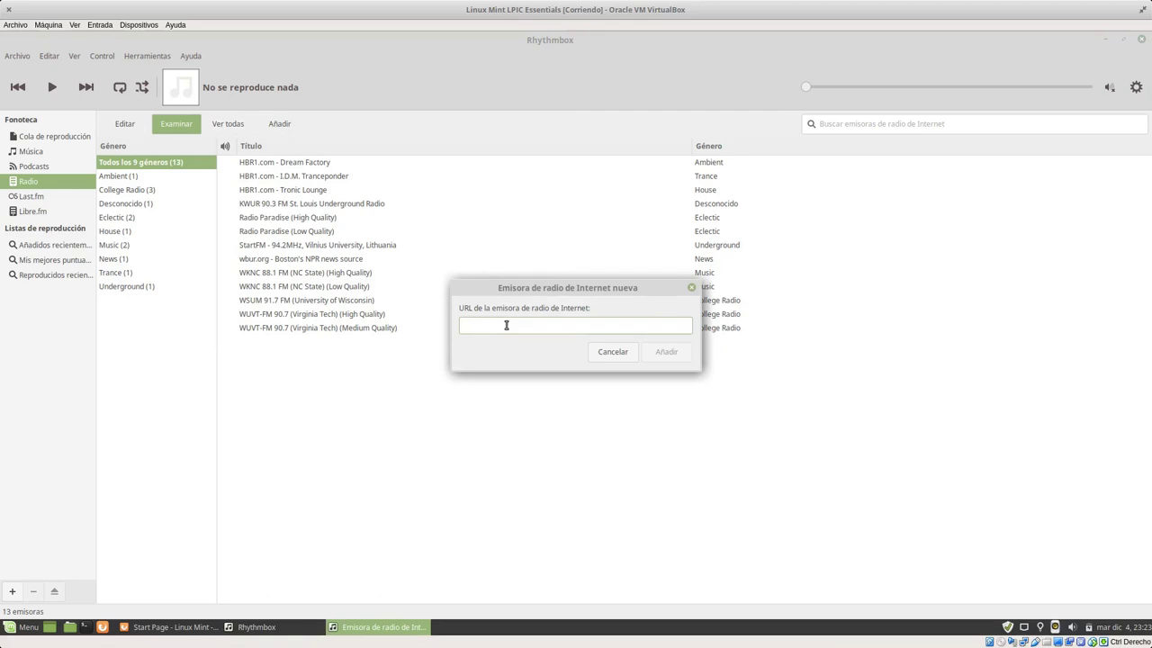
left_click(604, 351)
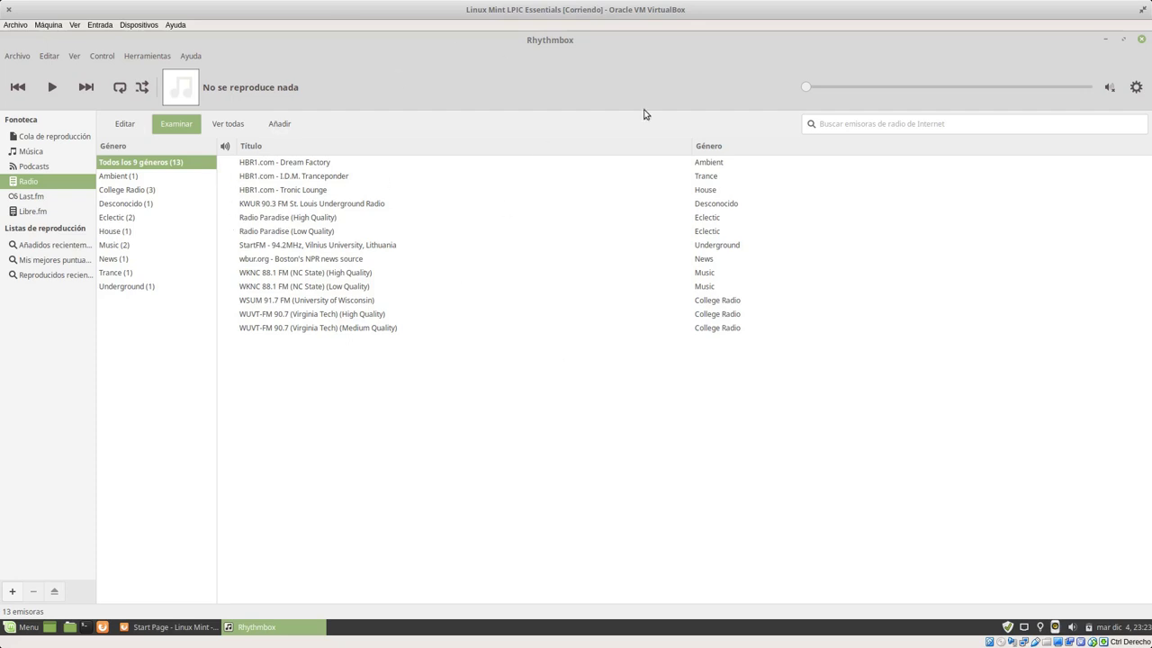
left_click(1141, 40)
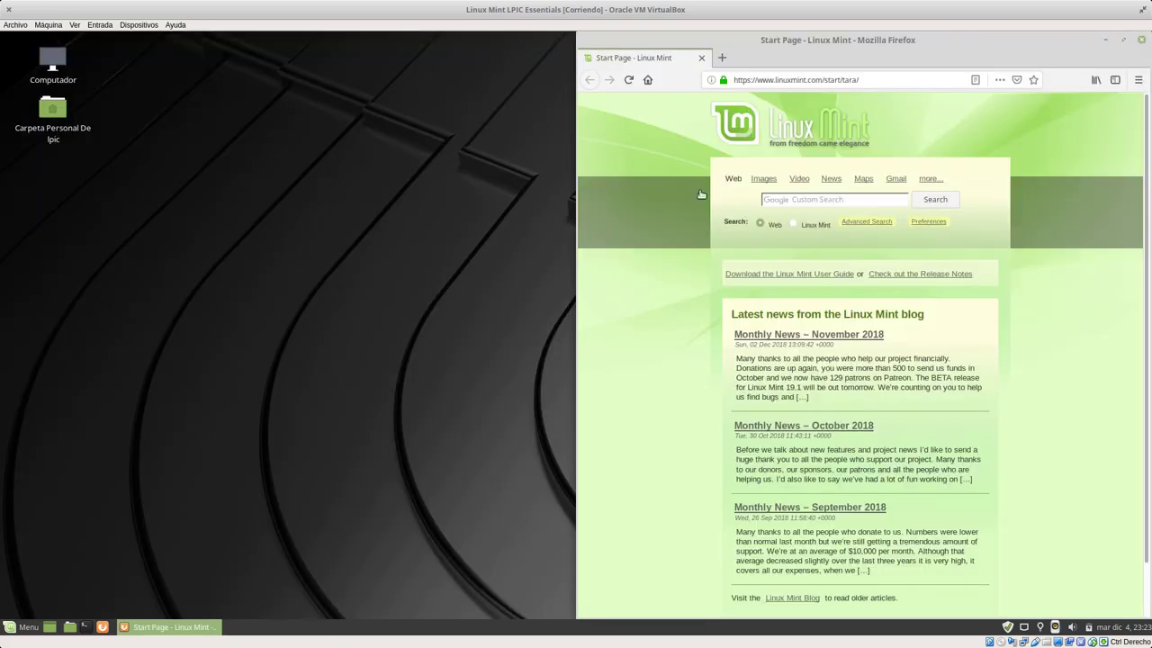
- Set the output volume to 100% in the Sonido preferences, view the Hardware settings, and close the window
left_click(29, 627)
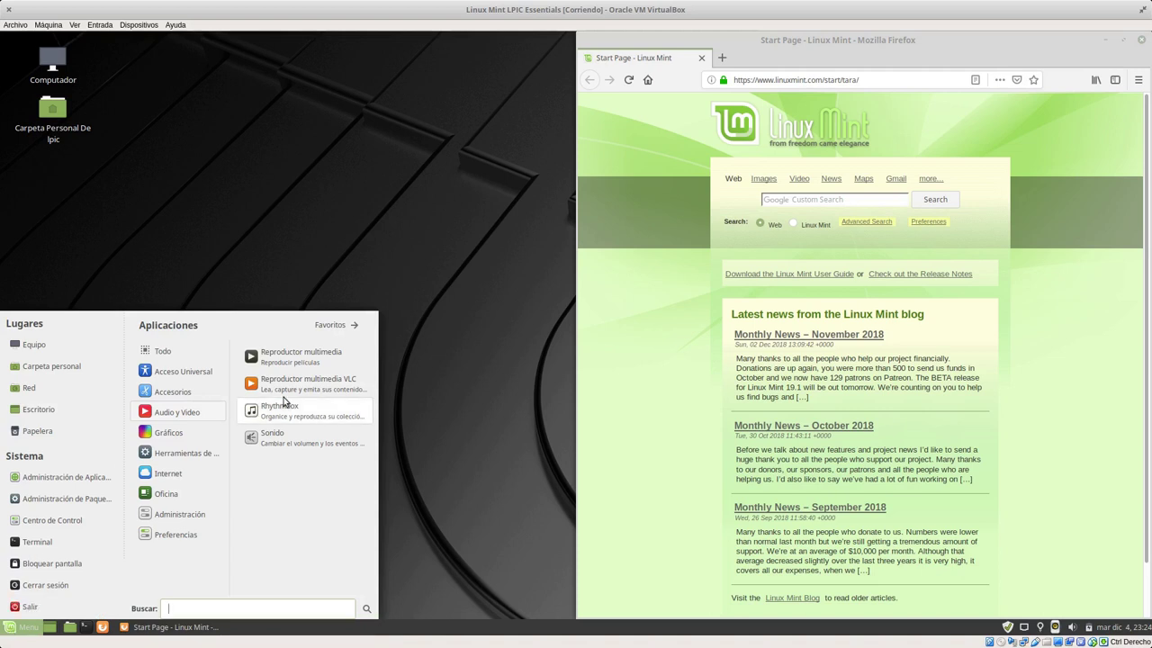
left_click(307, 443)
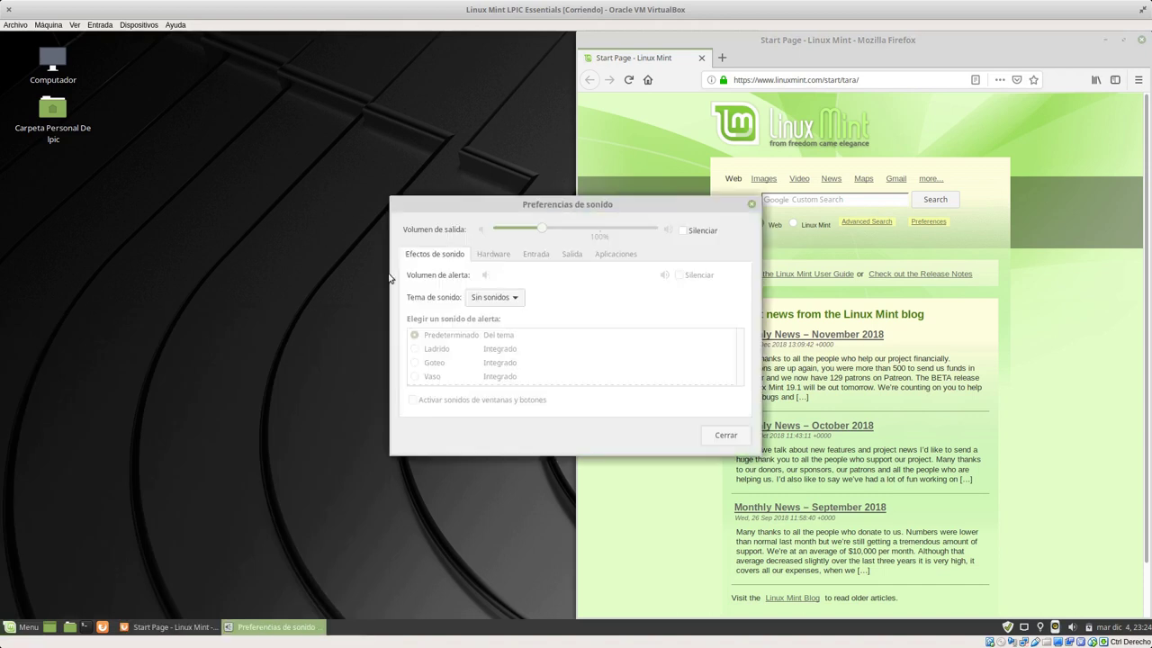
left_click(598, 229)
left_click(509, 257)
left_click(1072, 627)
right_click(1072, 628)
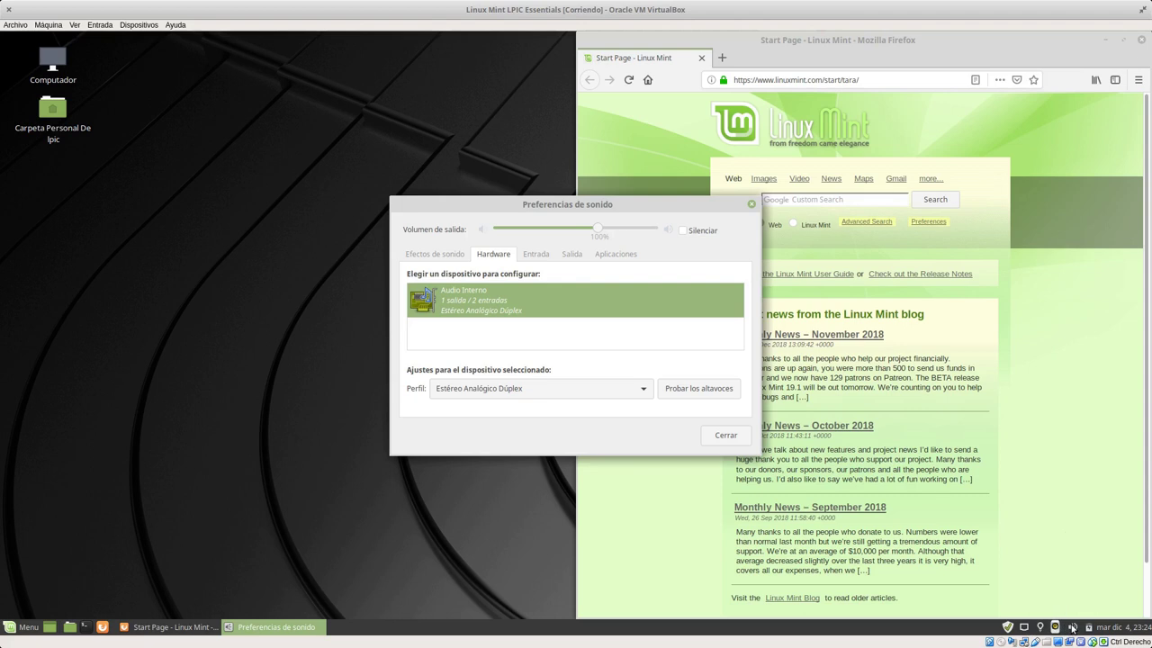
left_click(1071, 610)
left_click(751, 205)
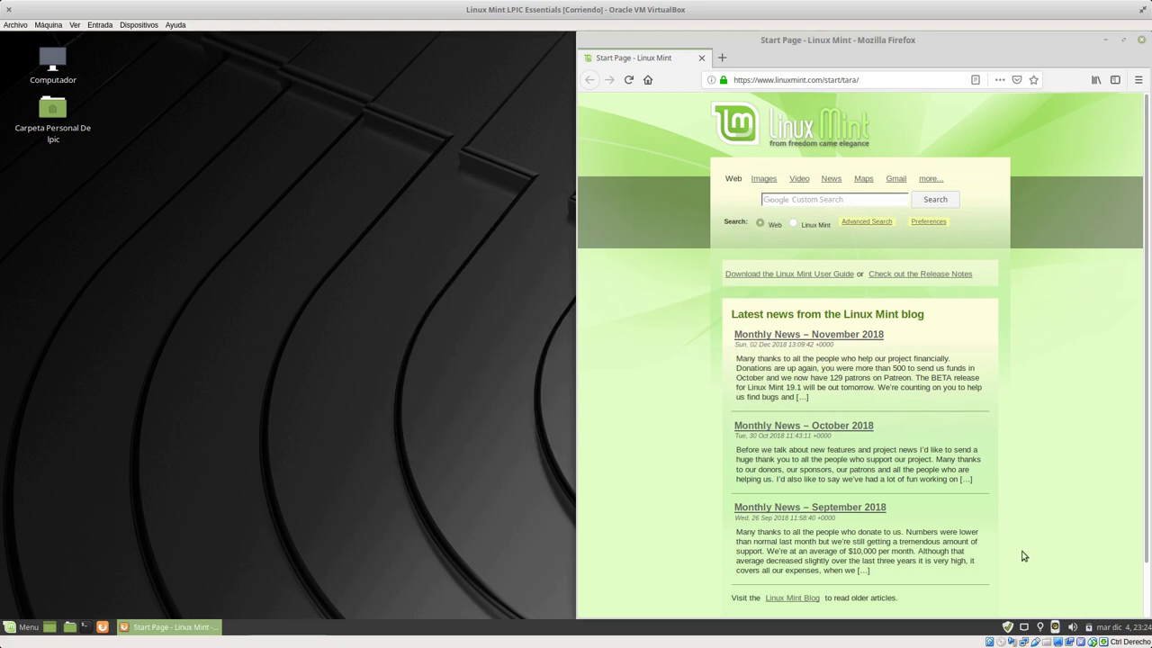
- Reopen the sound preferences from the volume applet and review the Hardware, Entrada, Salida and Aplicaciones settings
right_click(1068, 625)
left_click(1071, 610)
left_click(500, 256)
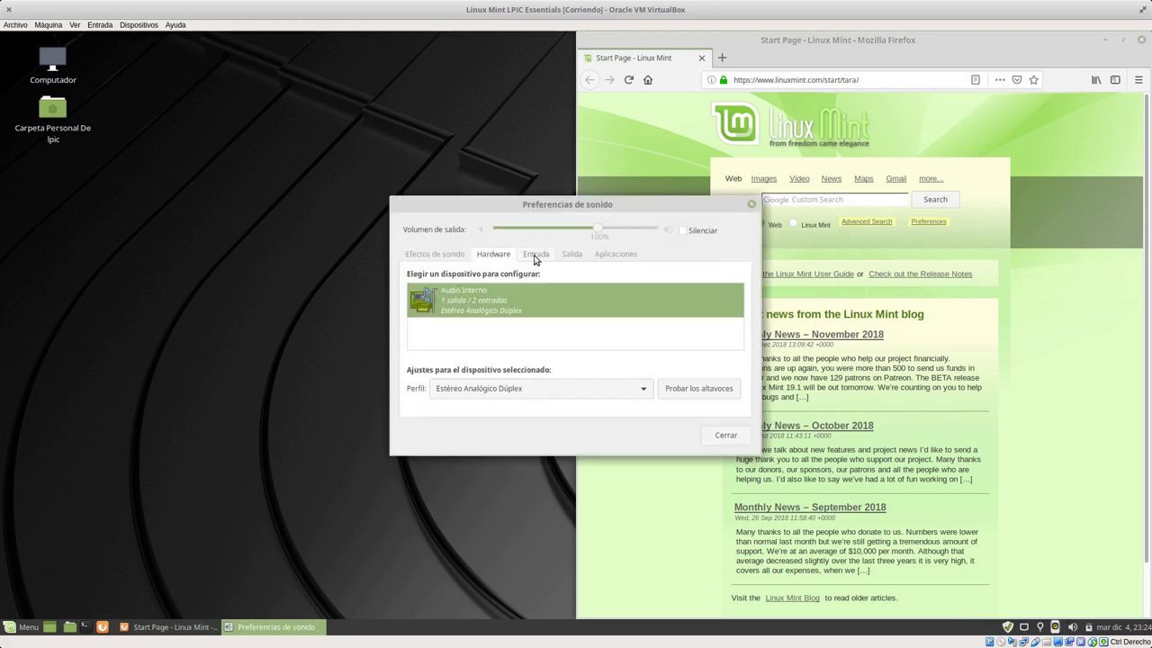
left_click(538, 257)
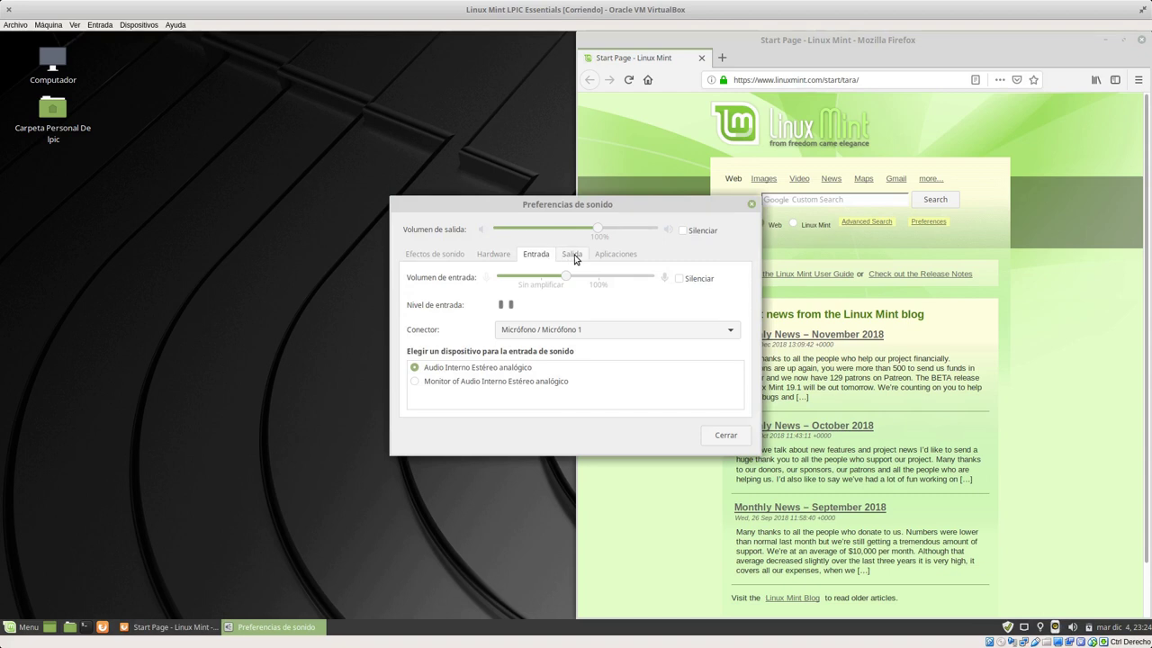
left_click(573, 257)
left_click(609, 257)
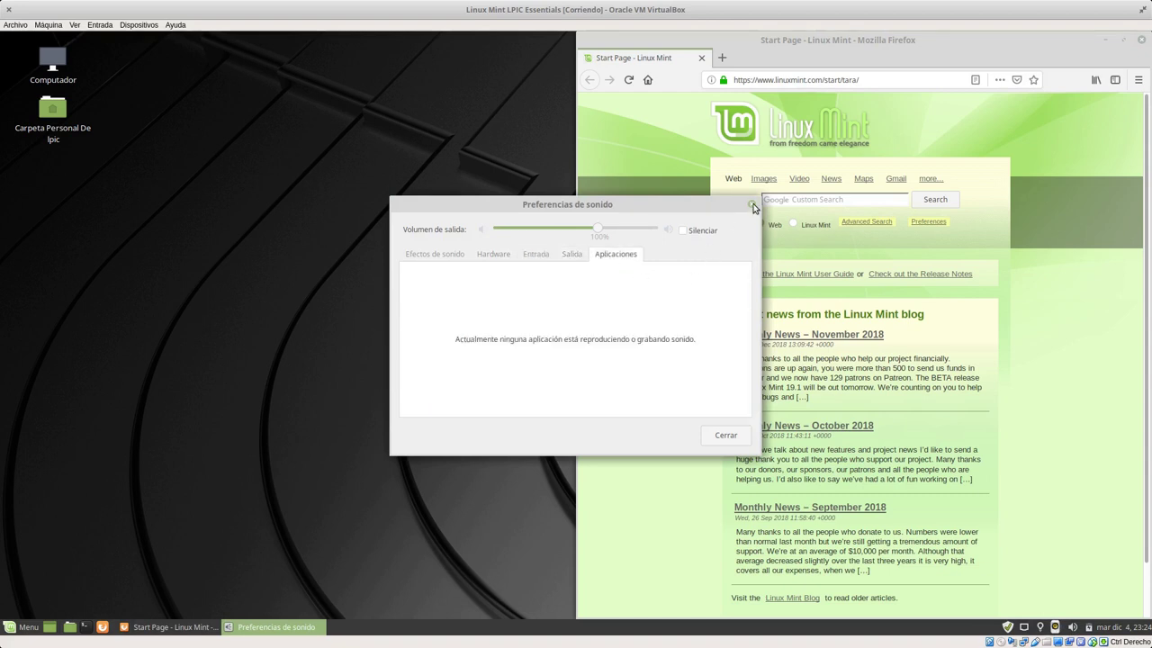
- Close the sound preferences, launch Monitor del sistema from the system tools category, and maximize its window
left_click(753, 206)
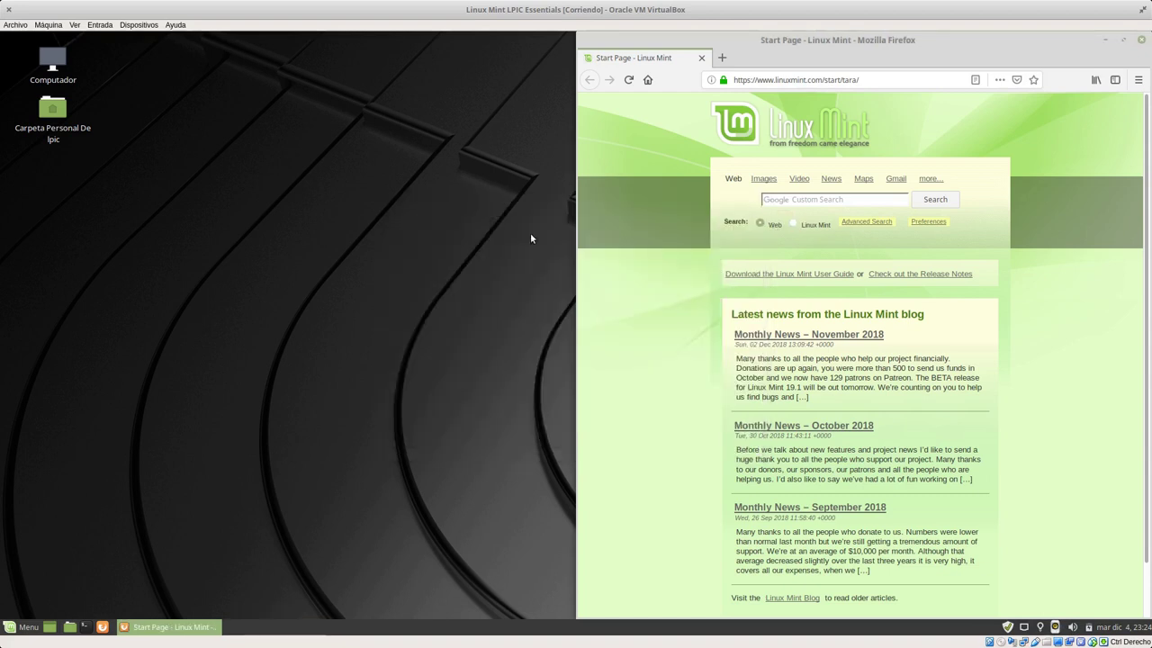
left_click(23, 626)
mouse_move(189, 433)
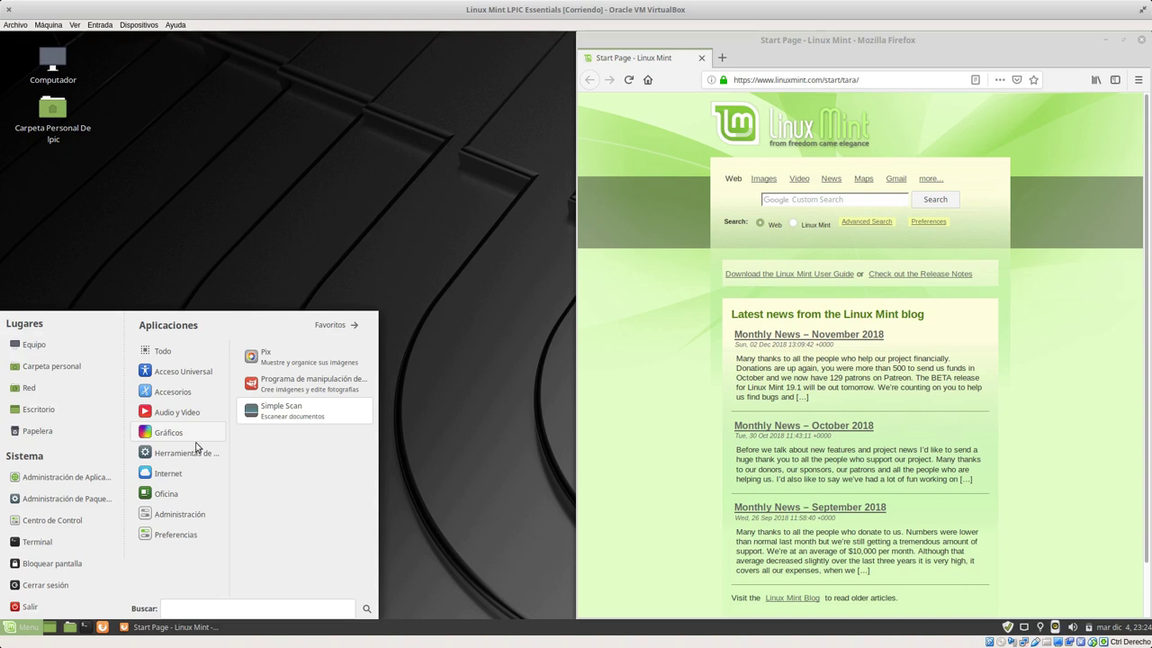
mouse_move(175, 455)
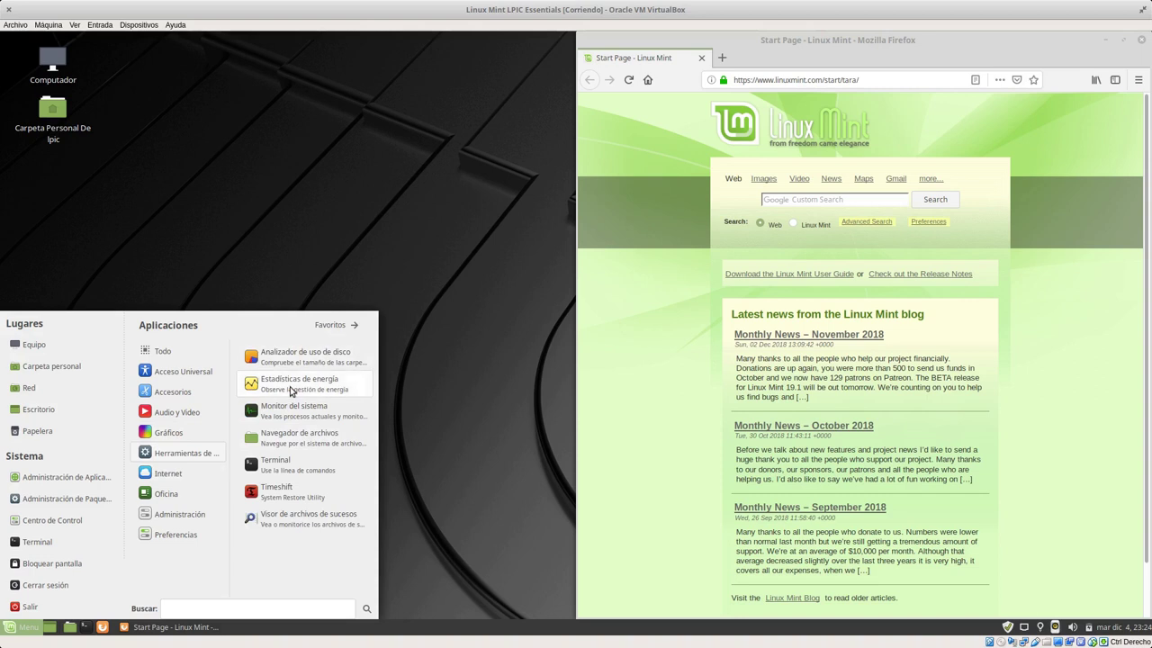
left_click(303, 412)
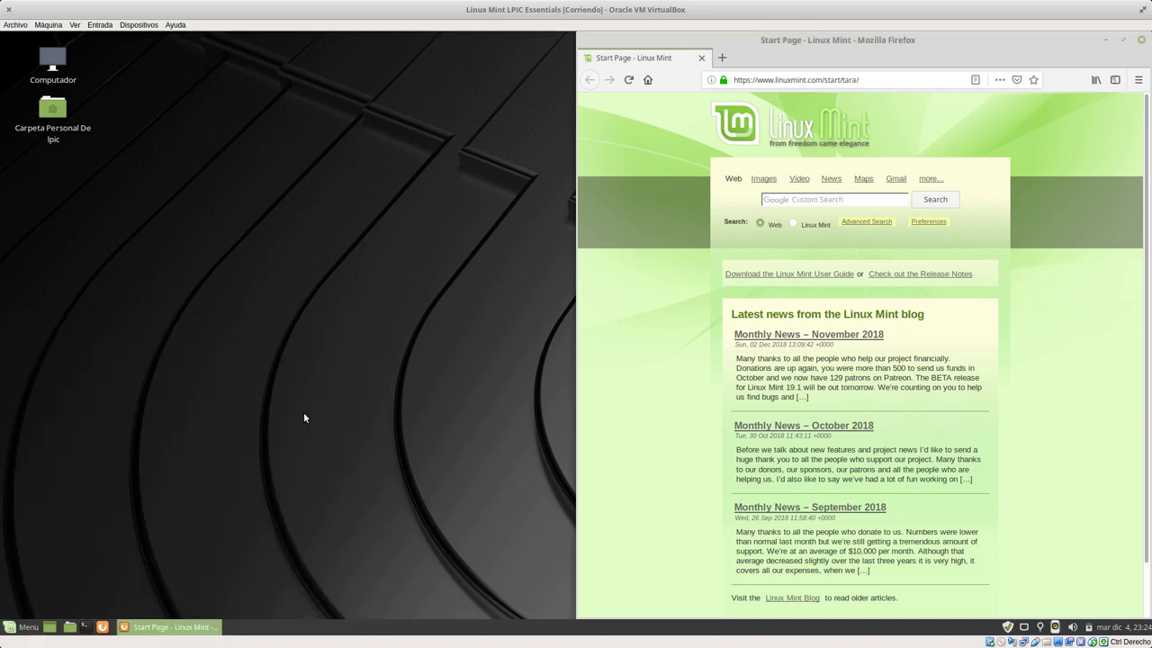
left_click_drag(326, 72, 874, 163)
double_click(842, 162)
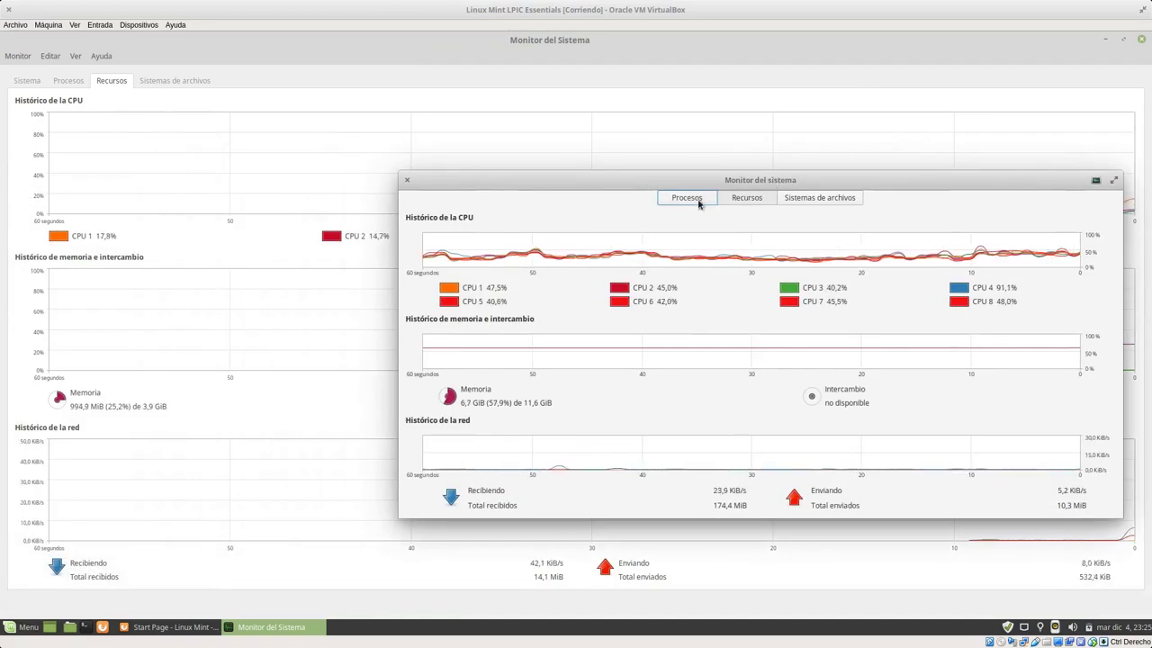
- View the Recursos and Sistemas de archivos information in the smaller host system monitor window, and close that window
key("space")
left_click(757, 200)
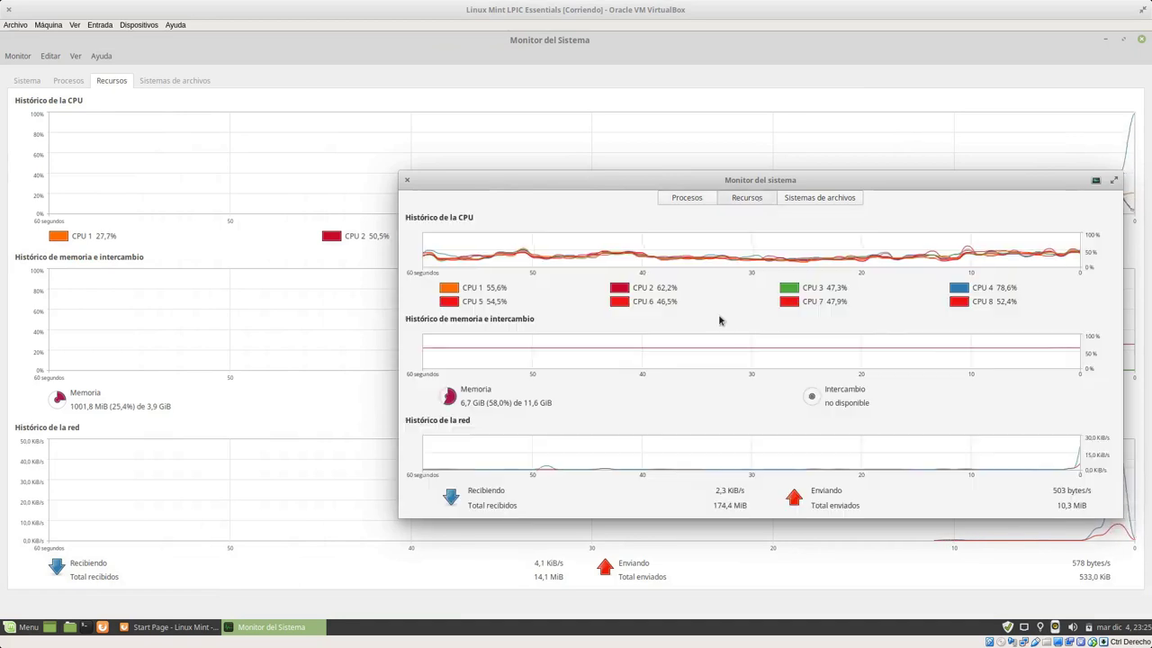
left_click(815, 198)
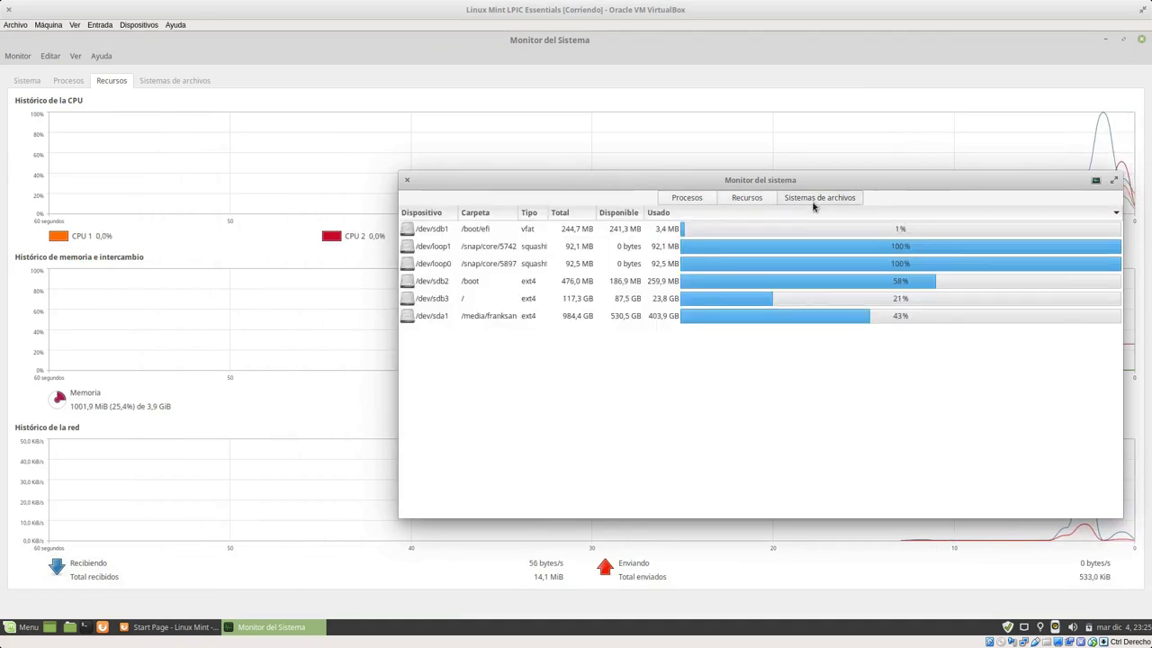
left_click(406, 180)
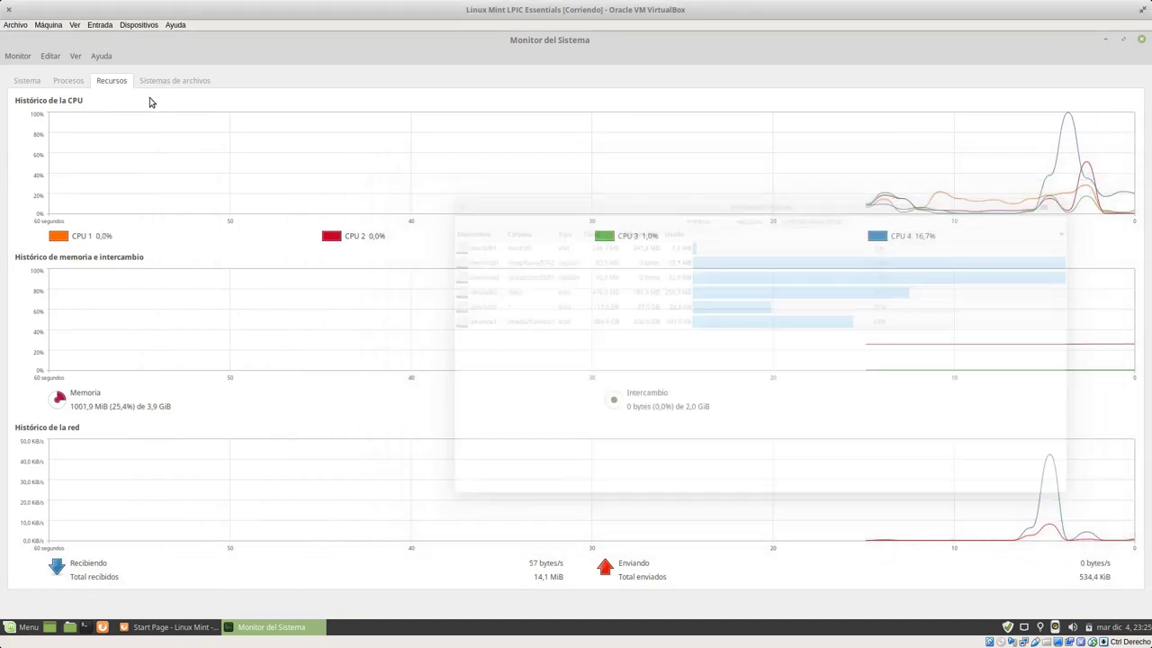
- Examine the Sistema information in the system monitor, covering the Linux Mint version, kernel, memory, processor and disk space
left_click(29, 83)
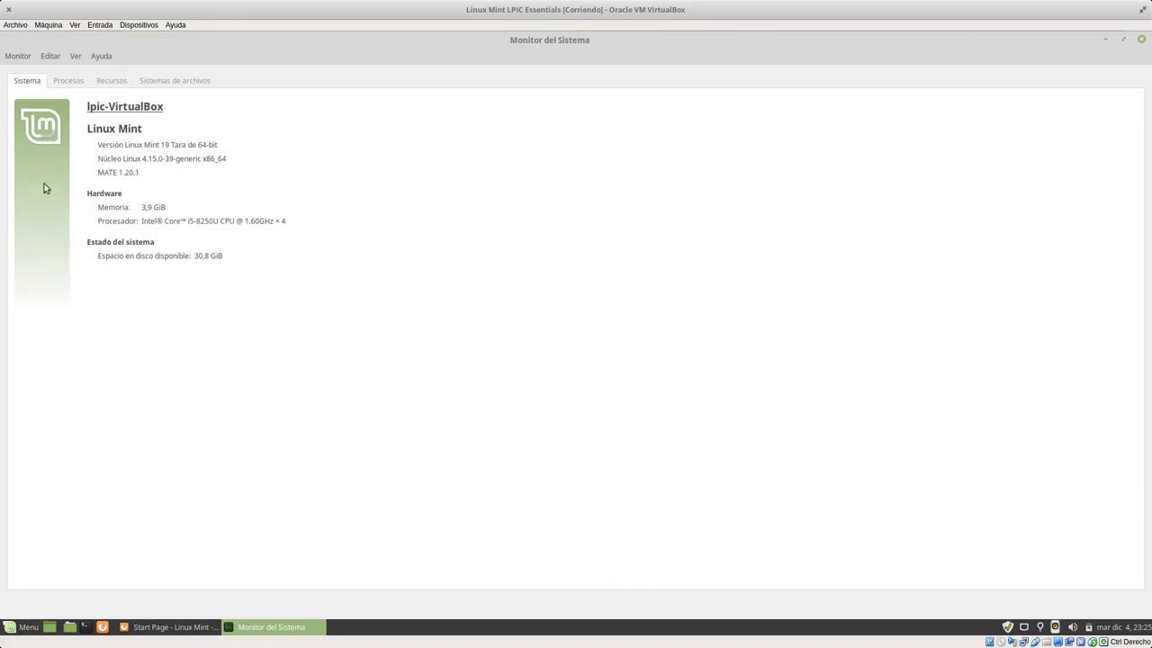
left_click_drag(97, 145, 235, 158)
left_click_drag(102, 159, 176, 223)
left_click_drag(102, 207, 329, 267)
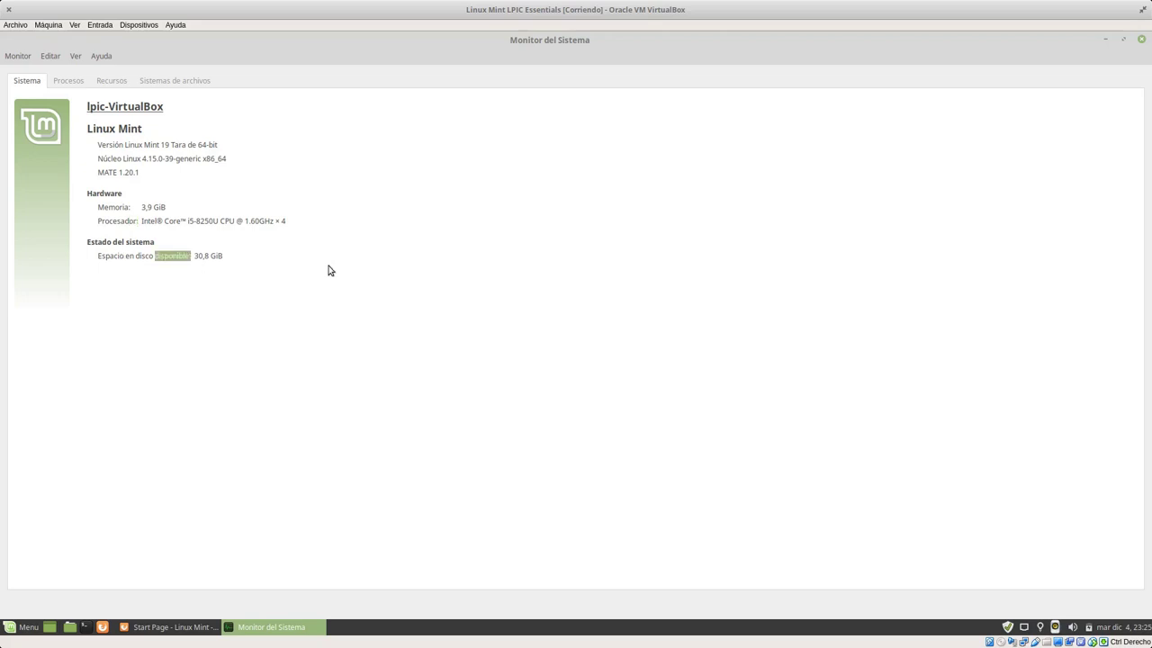
- Review the Procesos list and the actions available for the caja process, and dismiss them
left_click(90, 81)
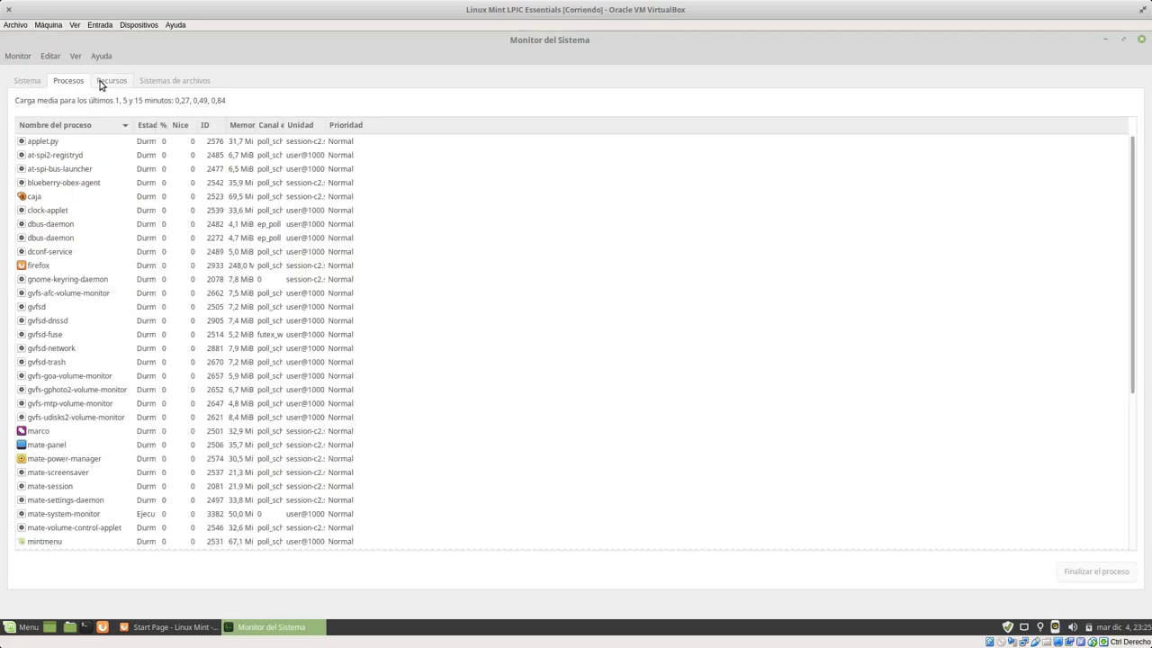
left_click(44, 191)
right_click(44, 191)
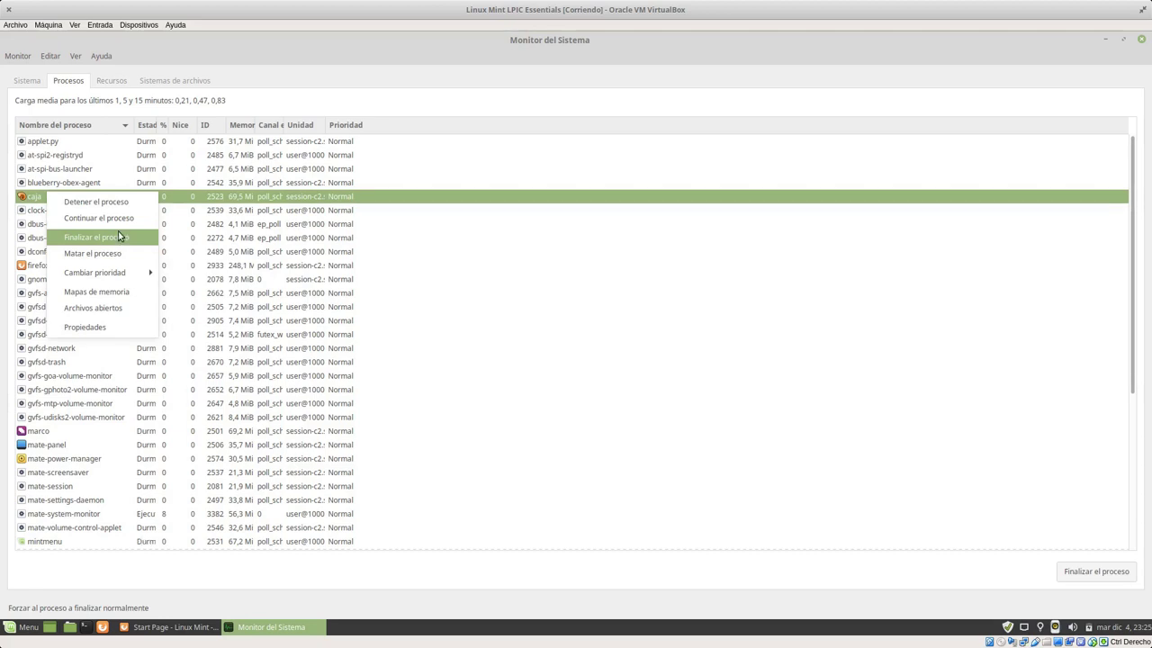
left_click(307, 45)
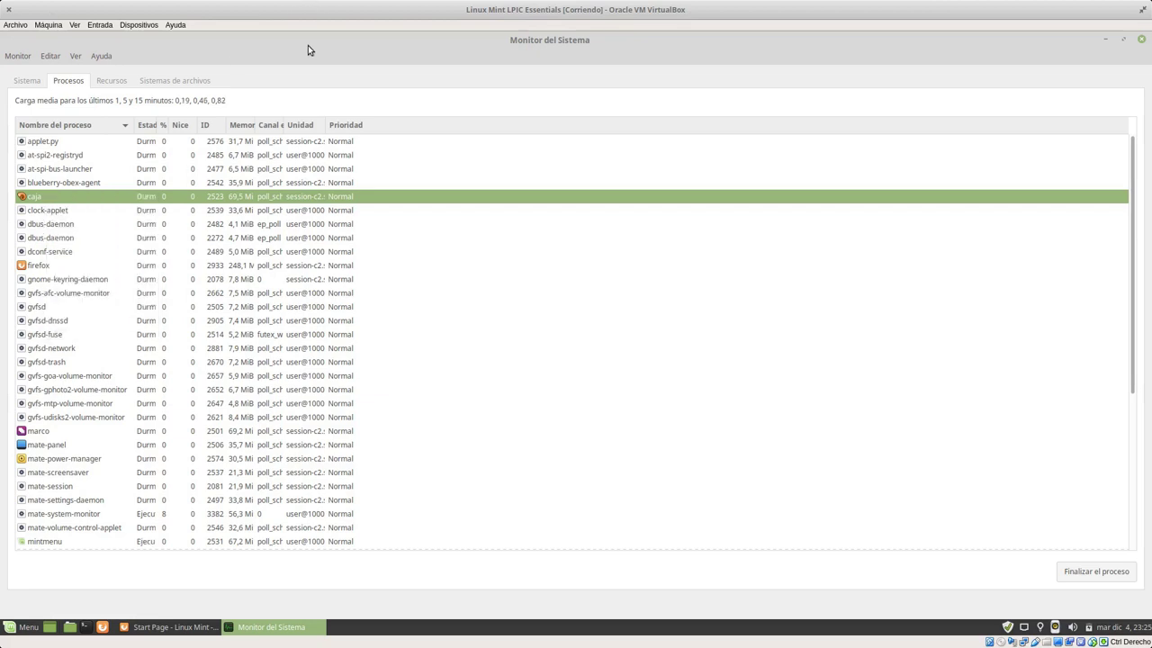
- Review the Recursos graphs and the Sistemas de archivos usage, and close the system monitor
left_click(112, 82)
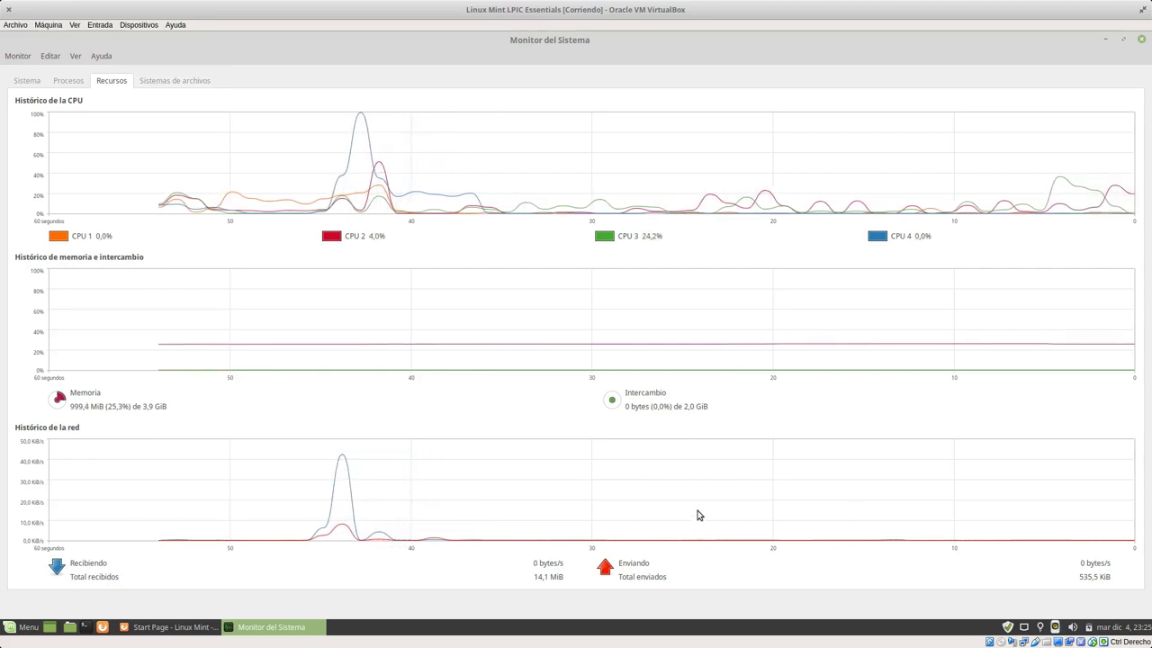
left_click(201, 83)
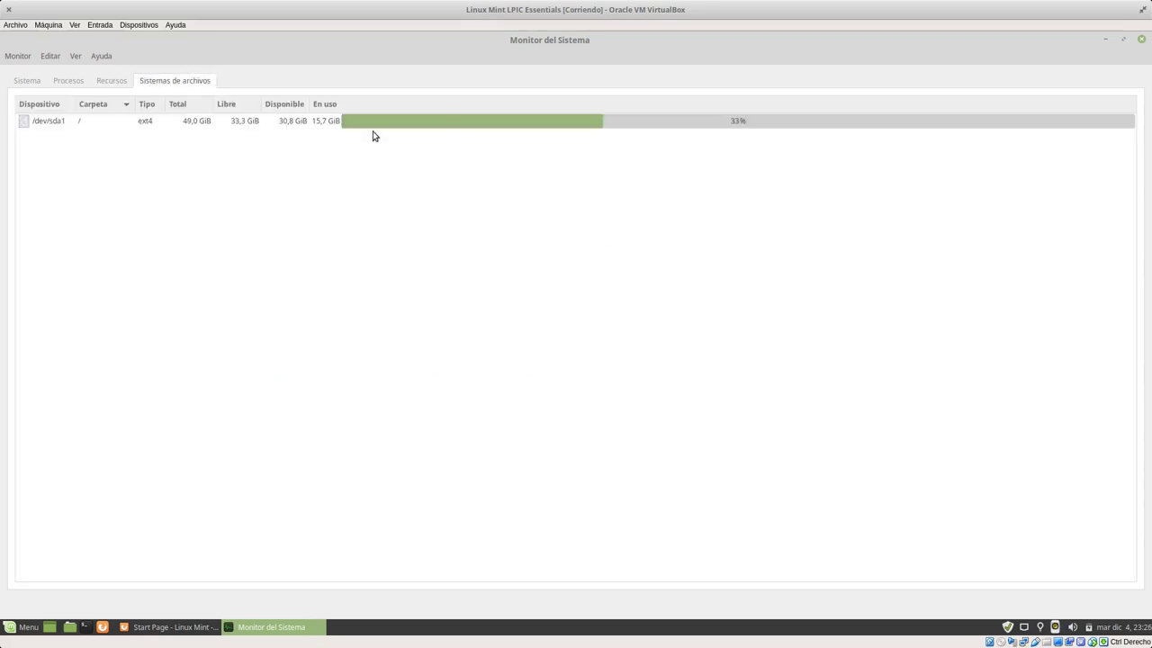
left_click(1142, 42)
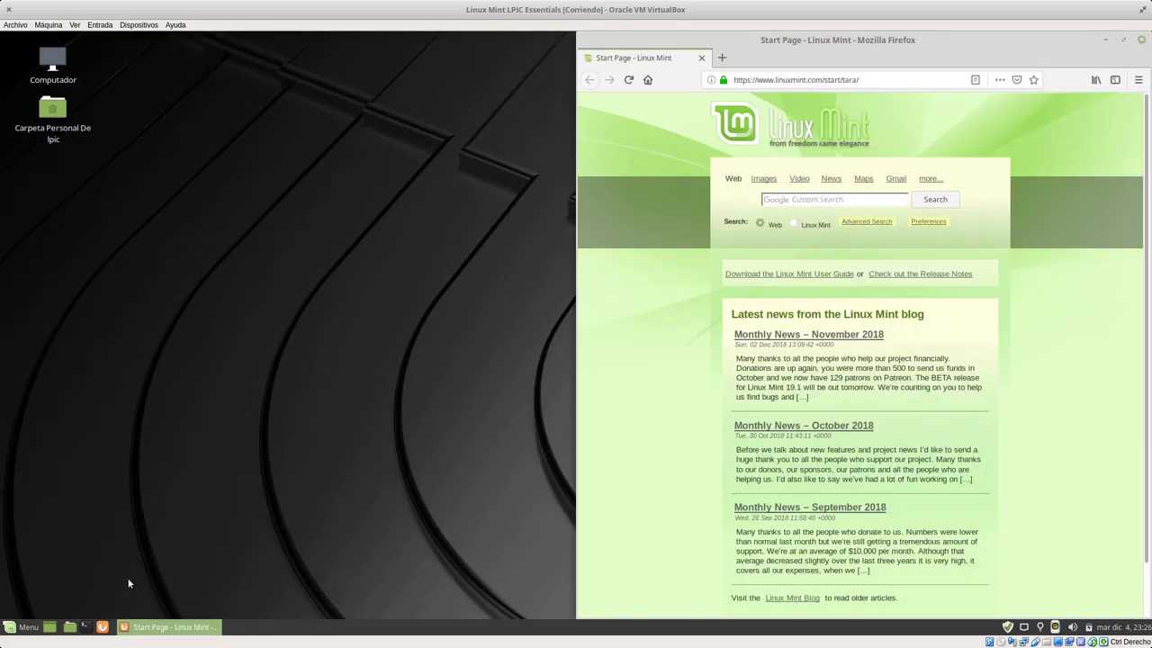
- Launch Navegador de archivos from the system tools category and maximize its window
left_click(34, 629)
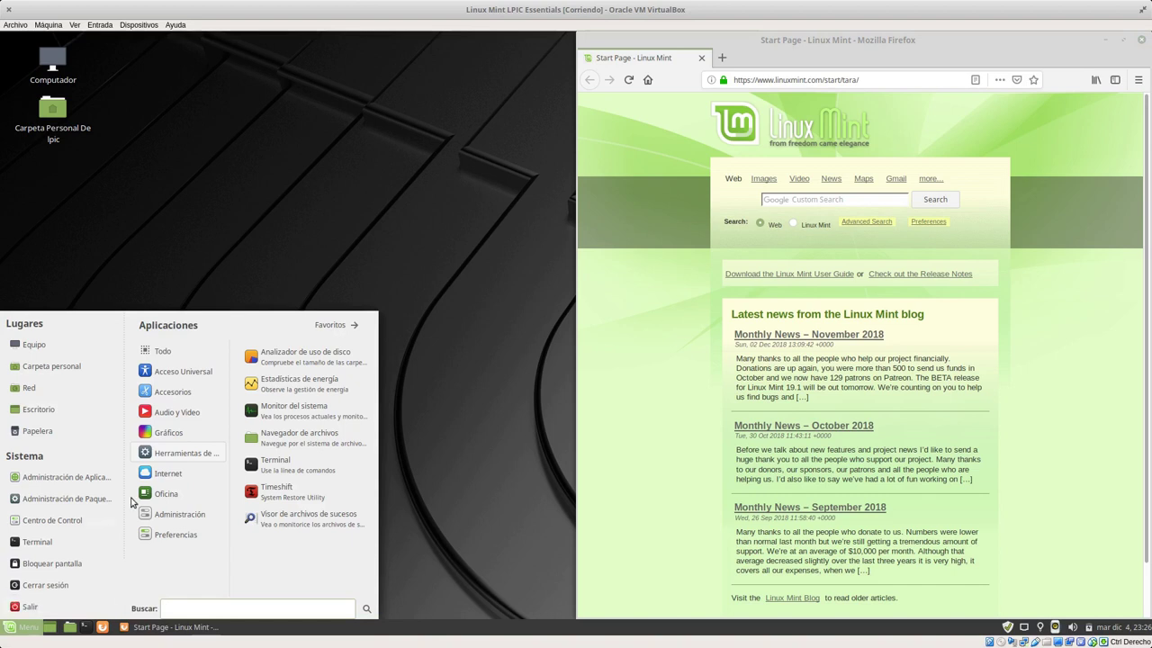
left_click(306, 435)
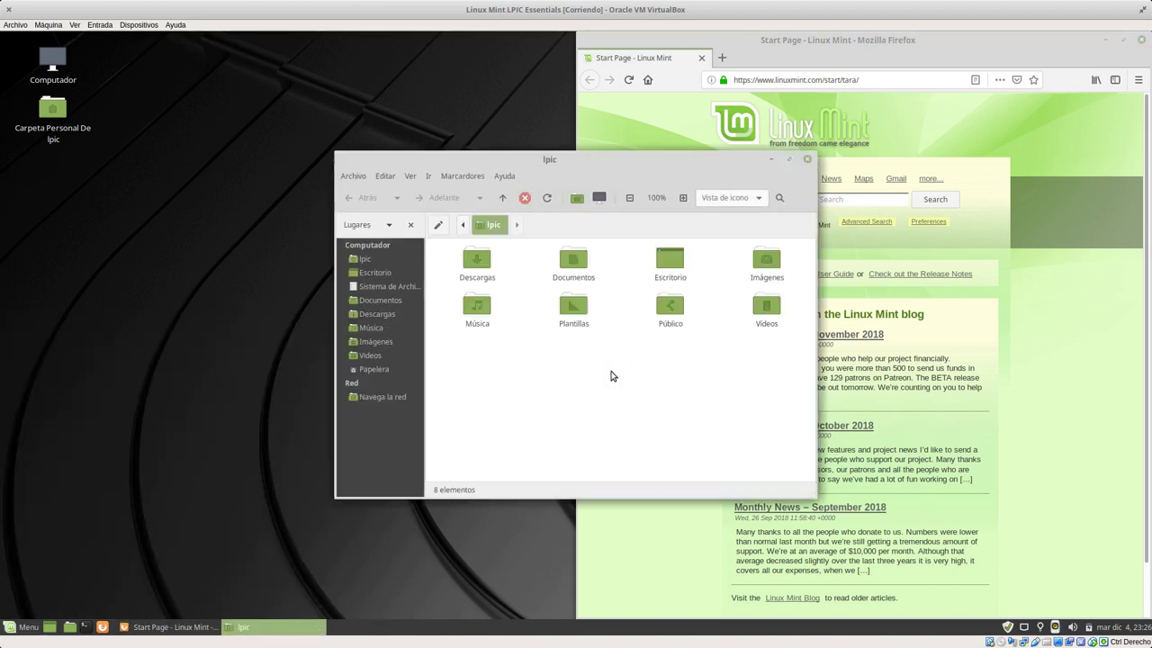
double_click(582, 162)
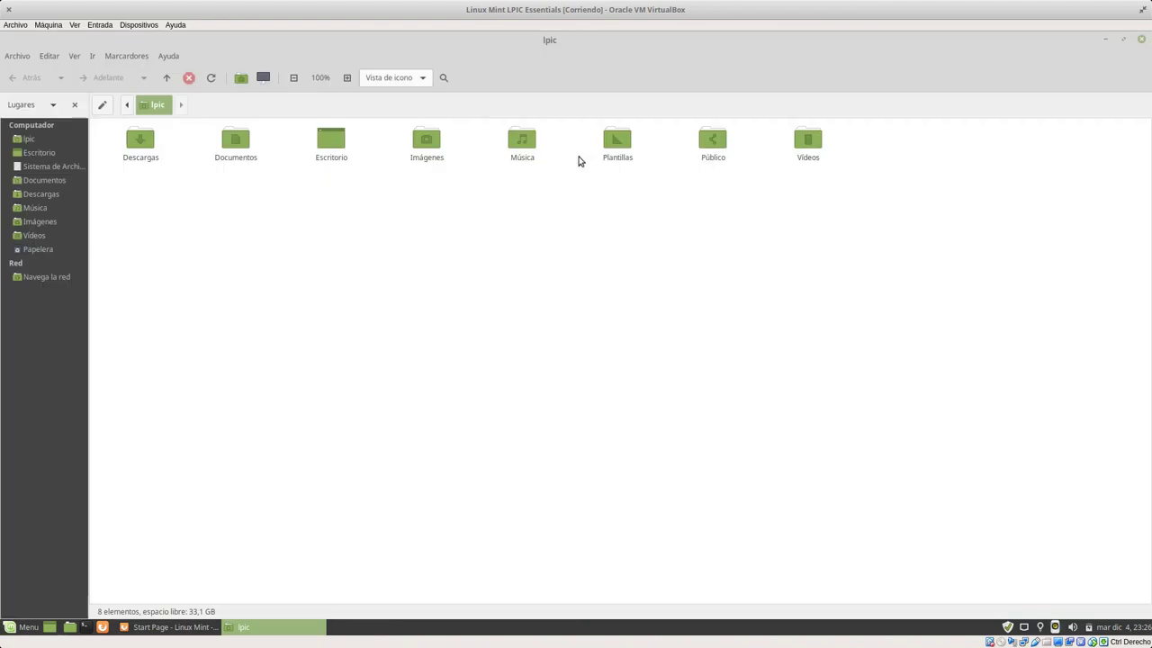
- View the Acerca de Caja information and look through the file manager's Editar, Archivo, Ir and Marcadores commands
left_click(174, 57)
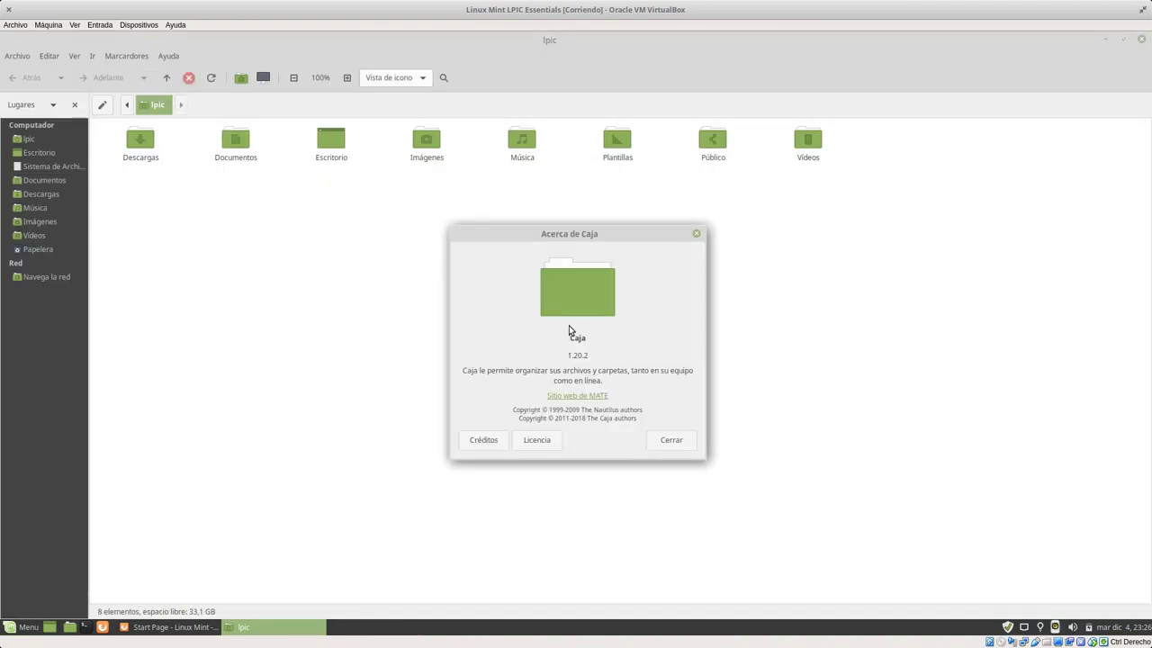
left_click(694, 235)
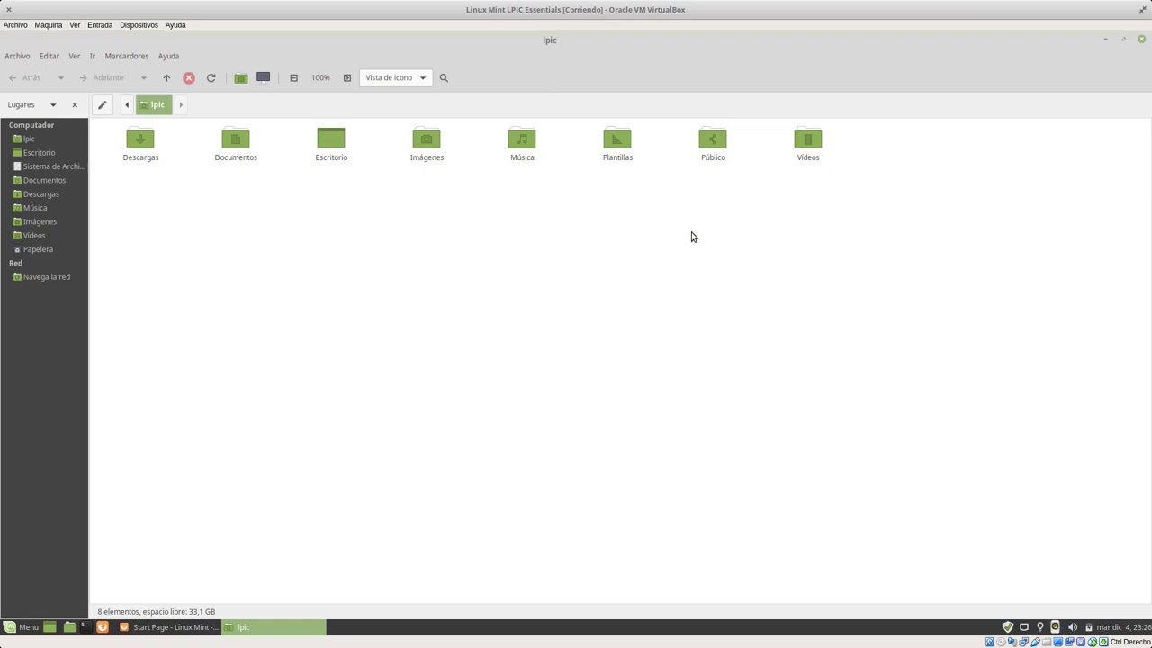
left_click(48, 56)
left_click(18, 56)
left_click(91, 56)
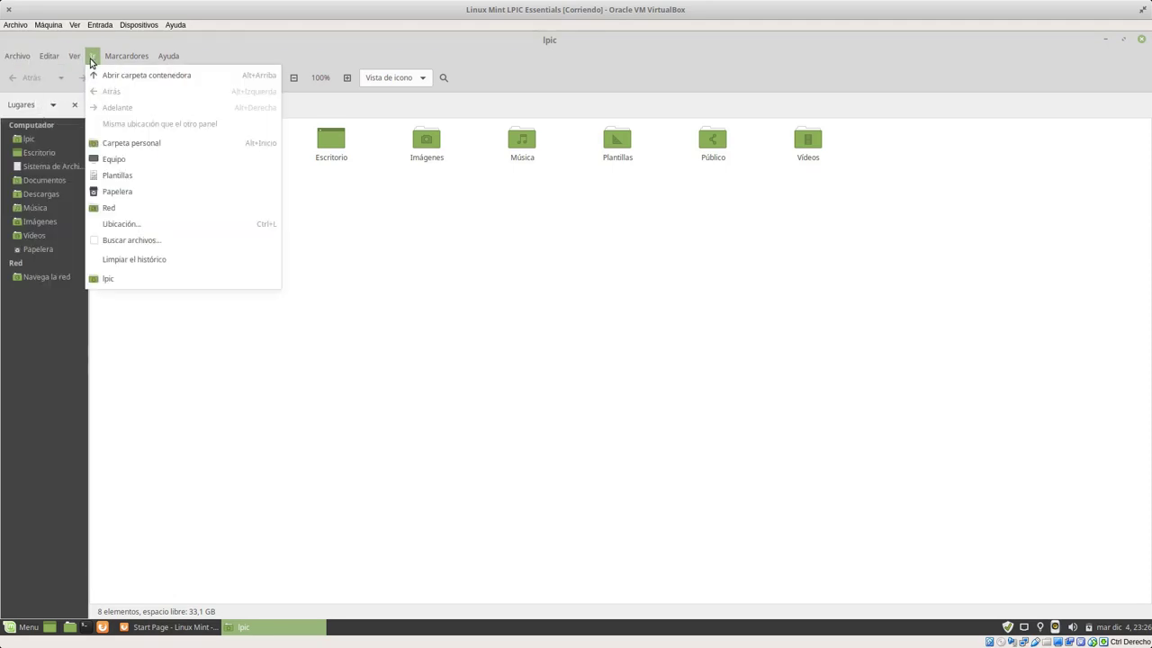
mouse_move(135, 56)
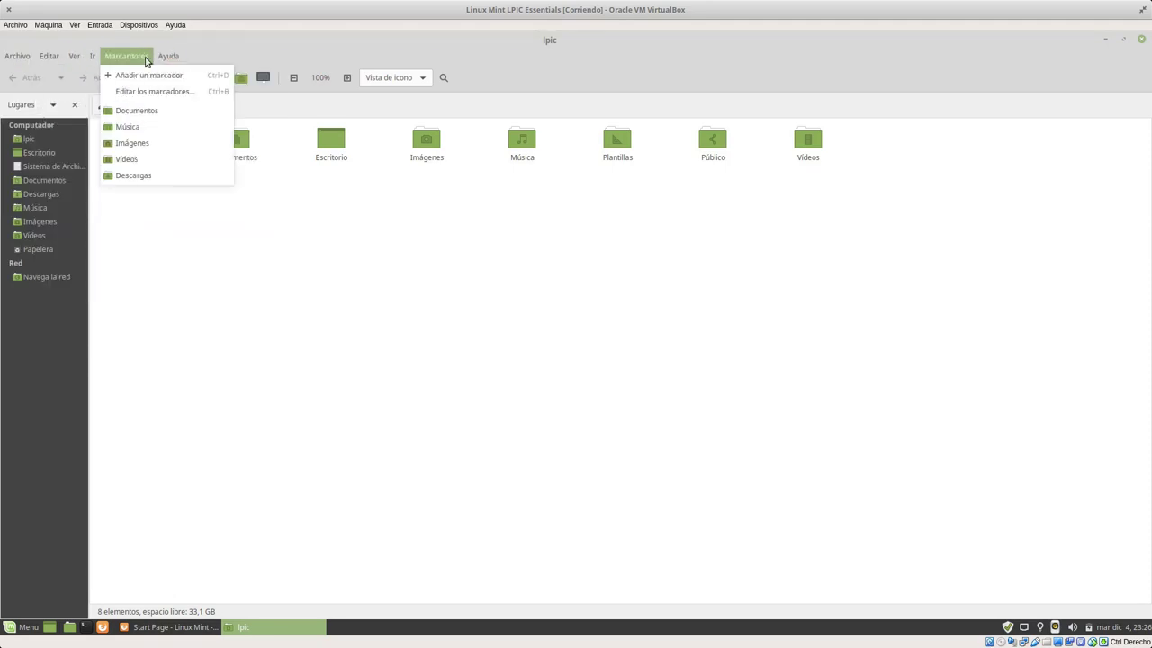
left_click(258, 302)
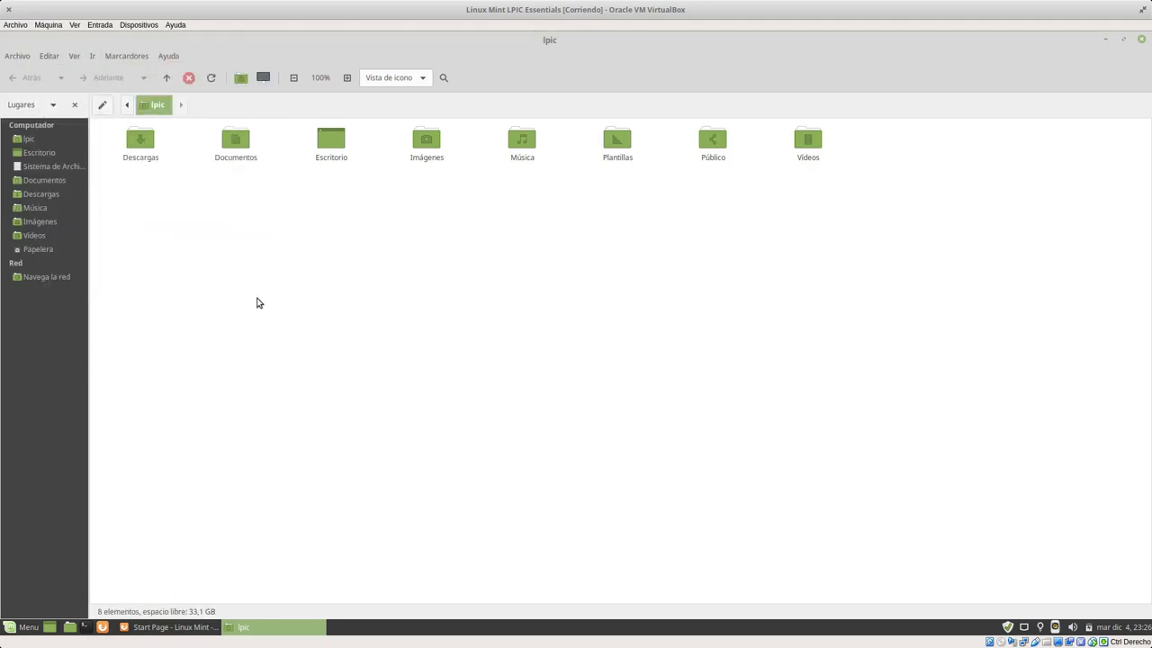
- Open three additional tabs of the home folder in the file manager
key("F3")
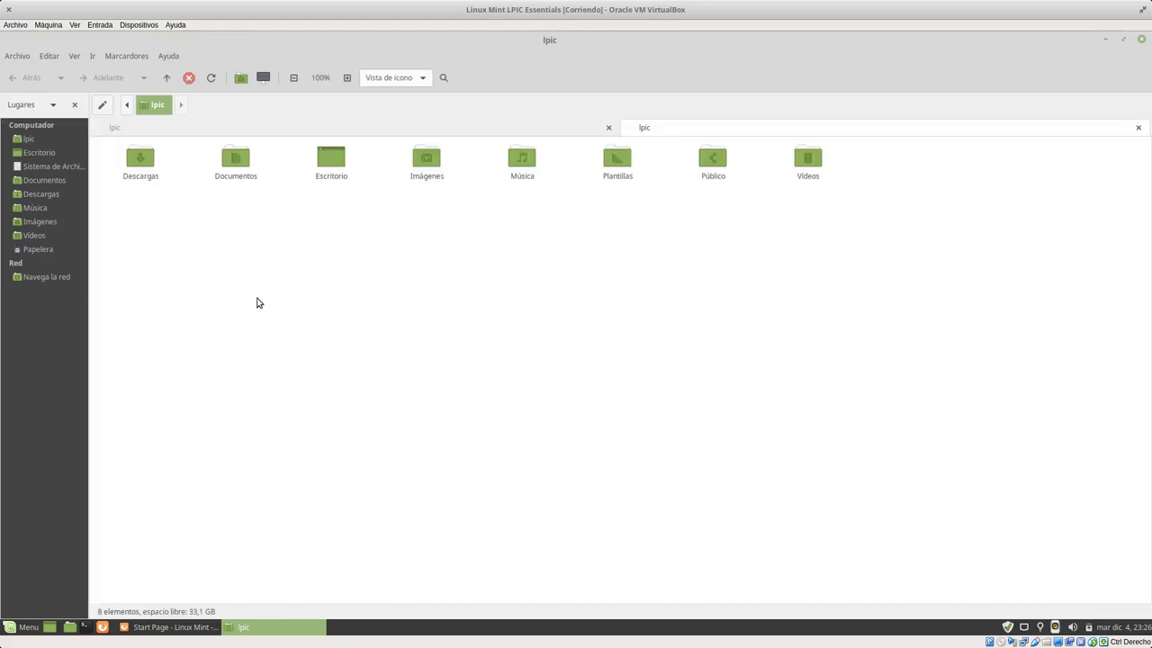
key("ctrl+t")
key("ctrl+t")
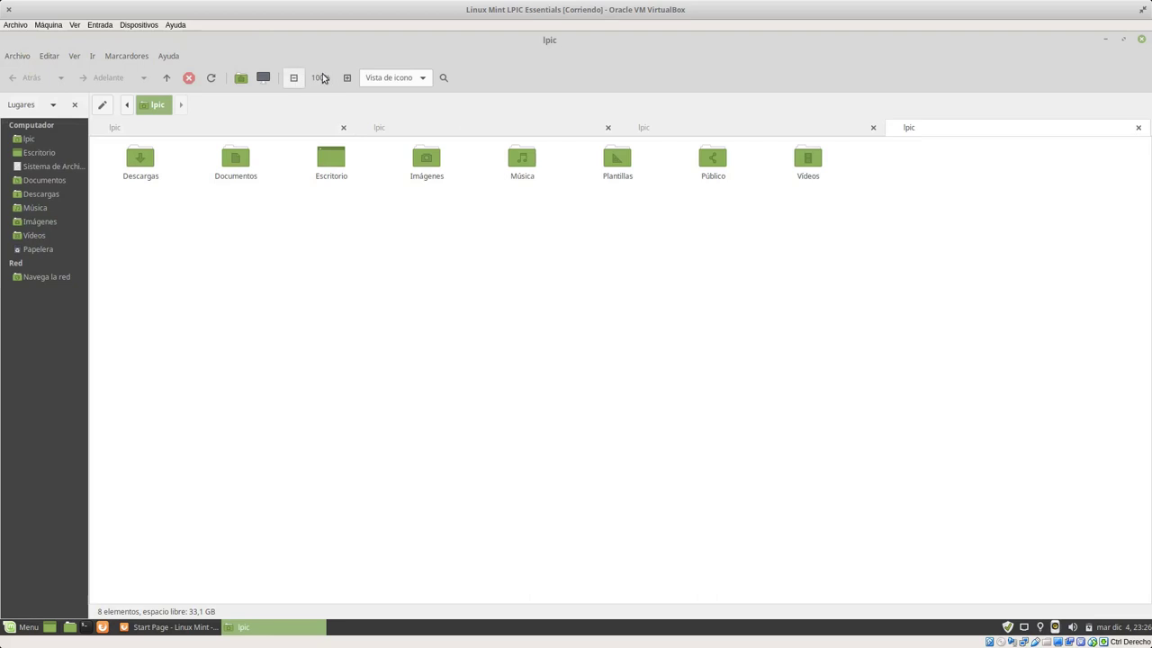
- Switch the home folder to Vista compacta and close the three extra tabs
left_click(385, 81)
left_click(389, 118)
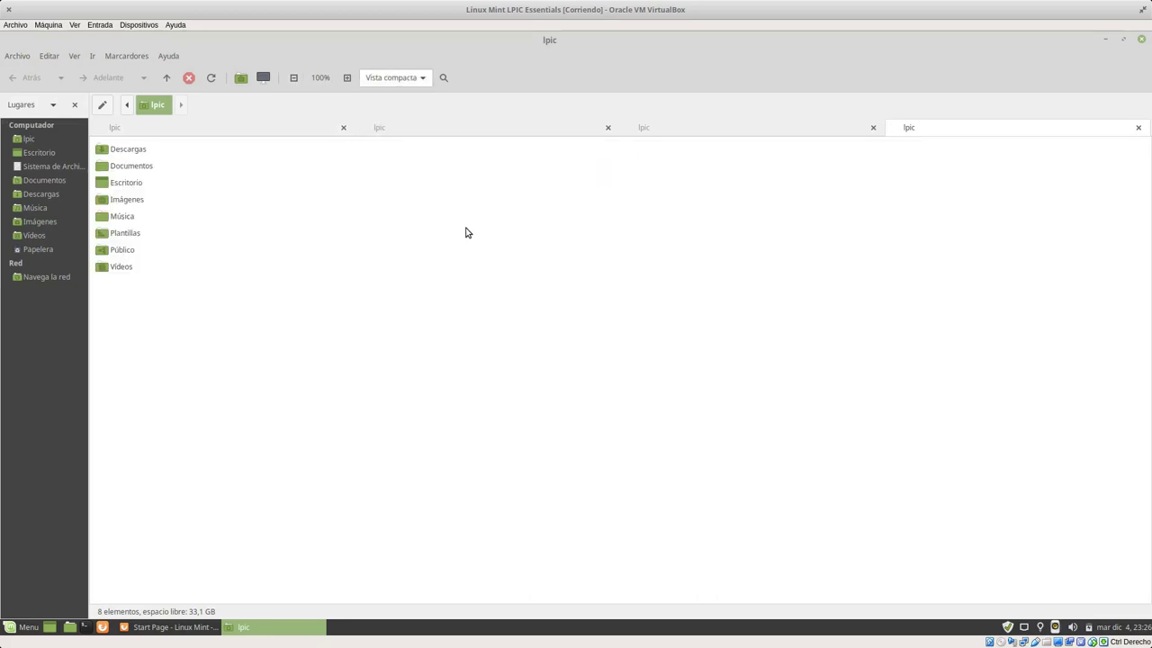
left_click(342, 128)
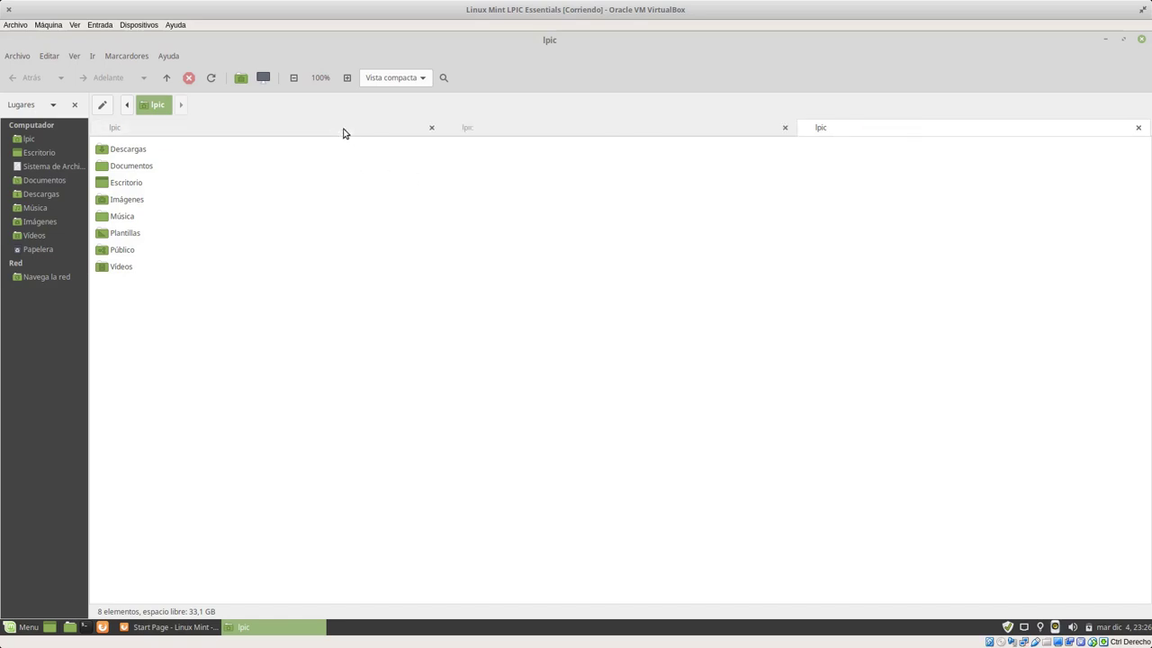
left_click(430, 128)
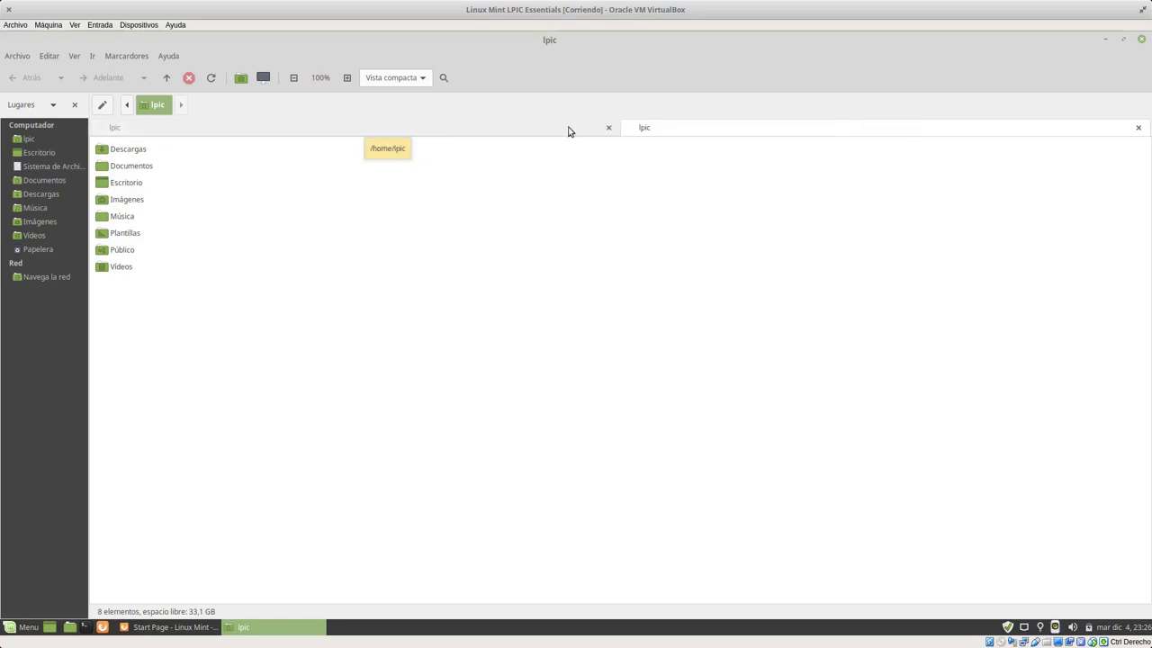
left_click(608, 127)
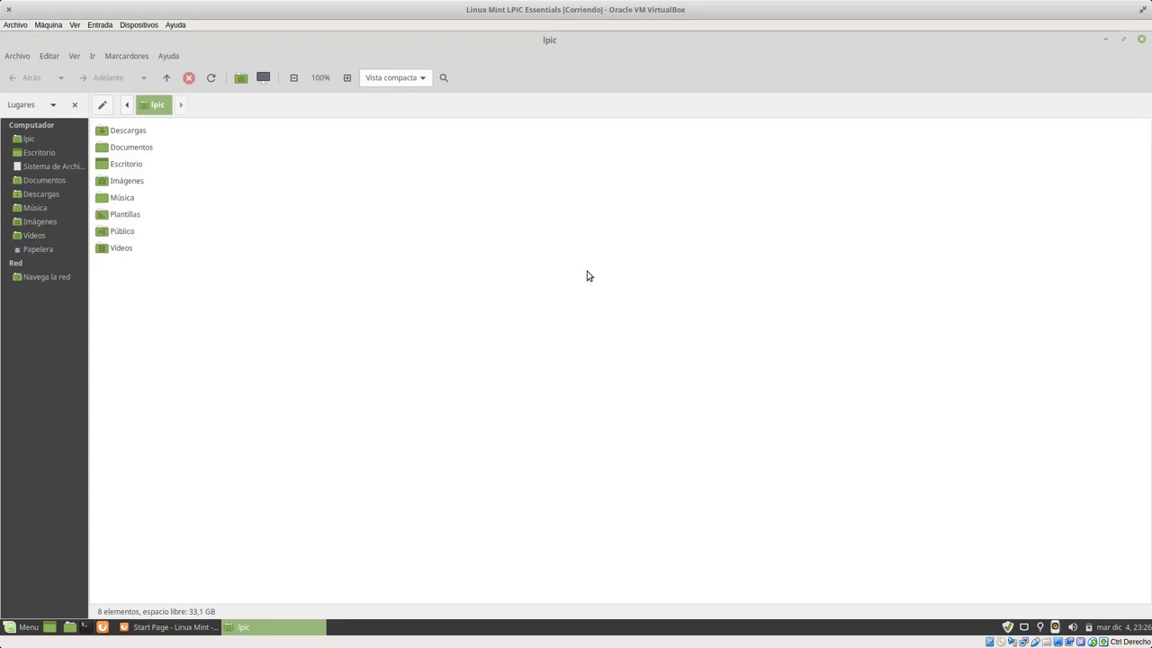
- Look at the Lugares side pane's selector and the opening options for its locations, and dismiss them
left_click(52, 106)
left_click(52, 106)
right_click(49, 295)
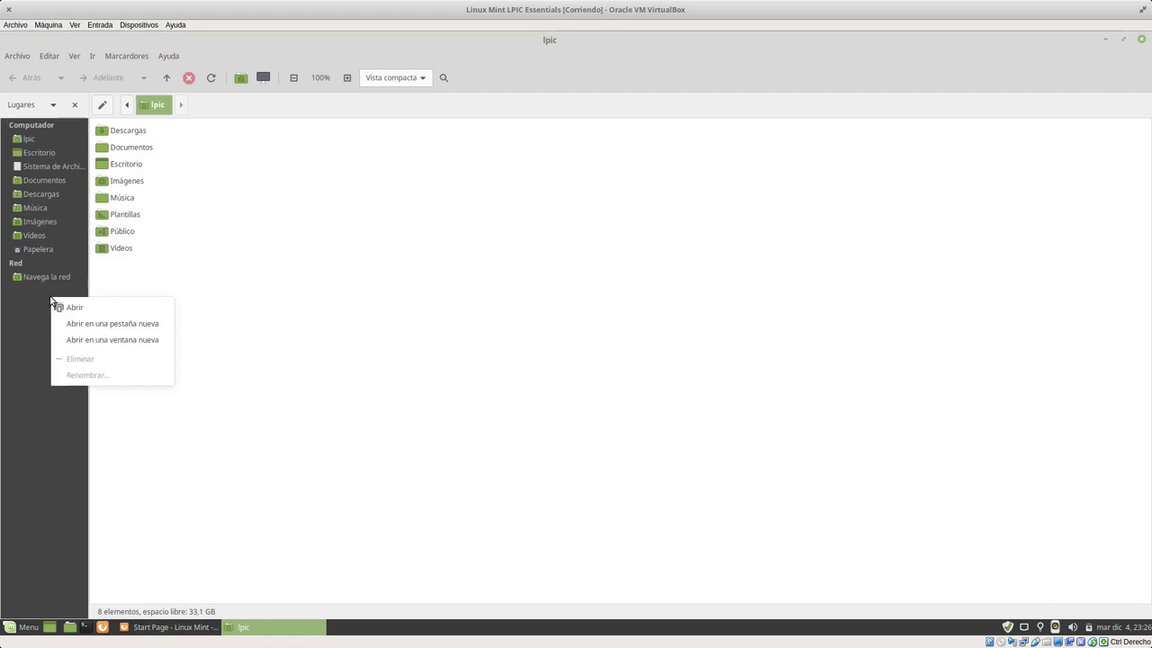
left_click(271, 336)
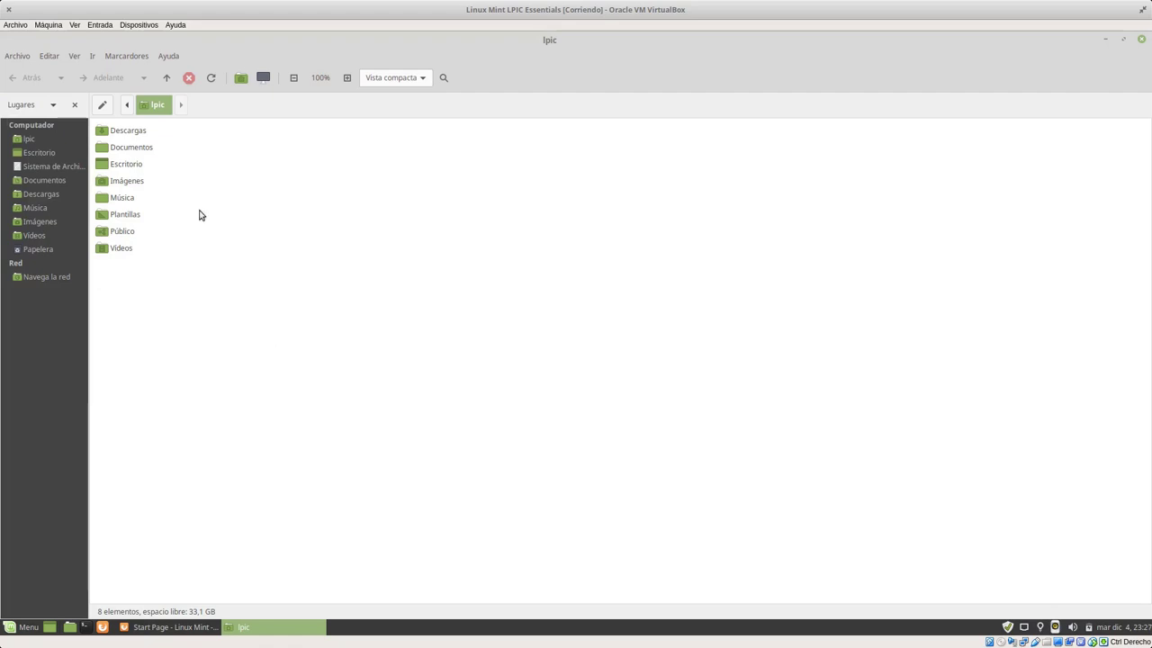
- Open the Conectar con el servidor dialog and view the available connection types, leaving FTP público selected
left_click(30, 58)
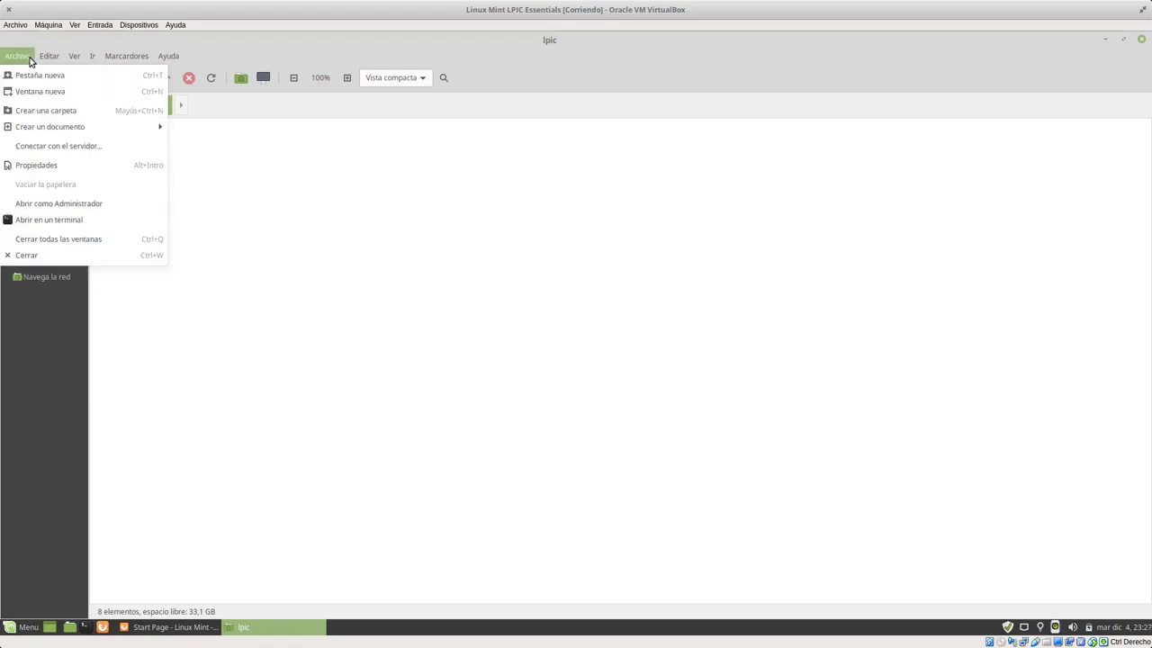
left_click(58, 145)
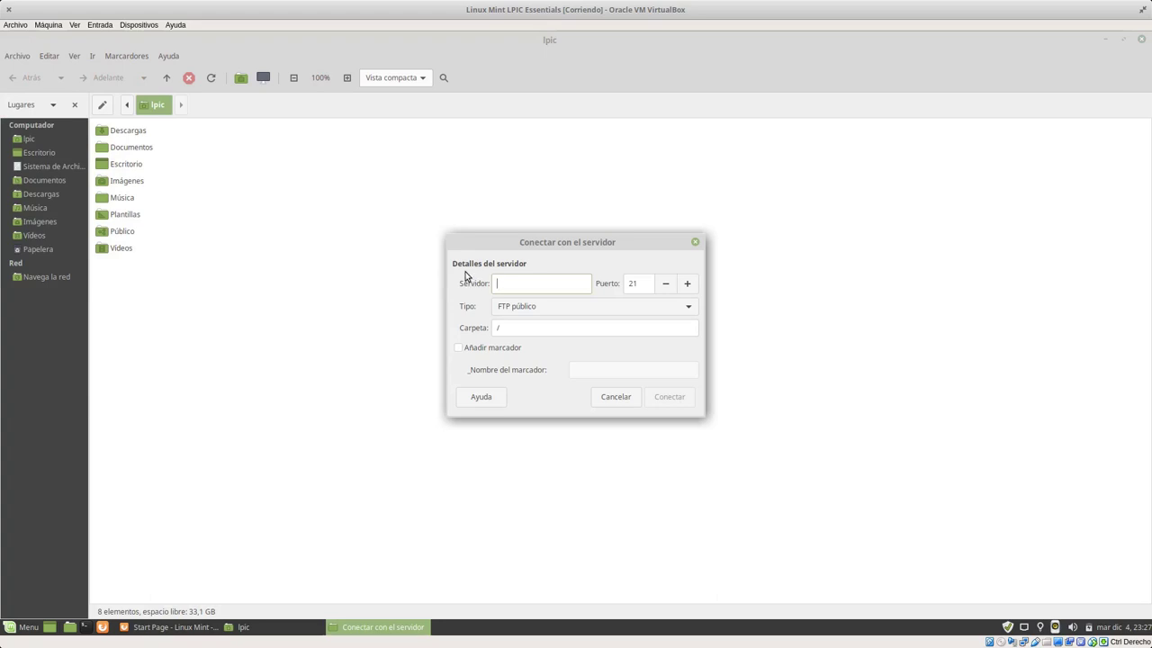
left_click(520, 307)
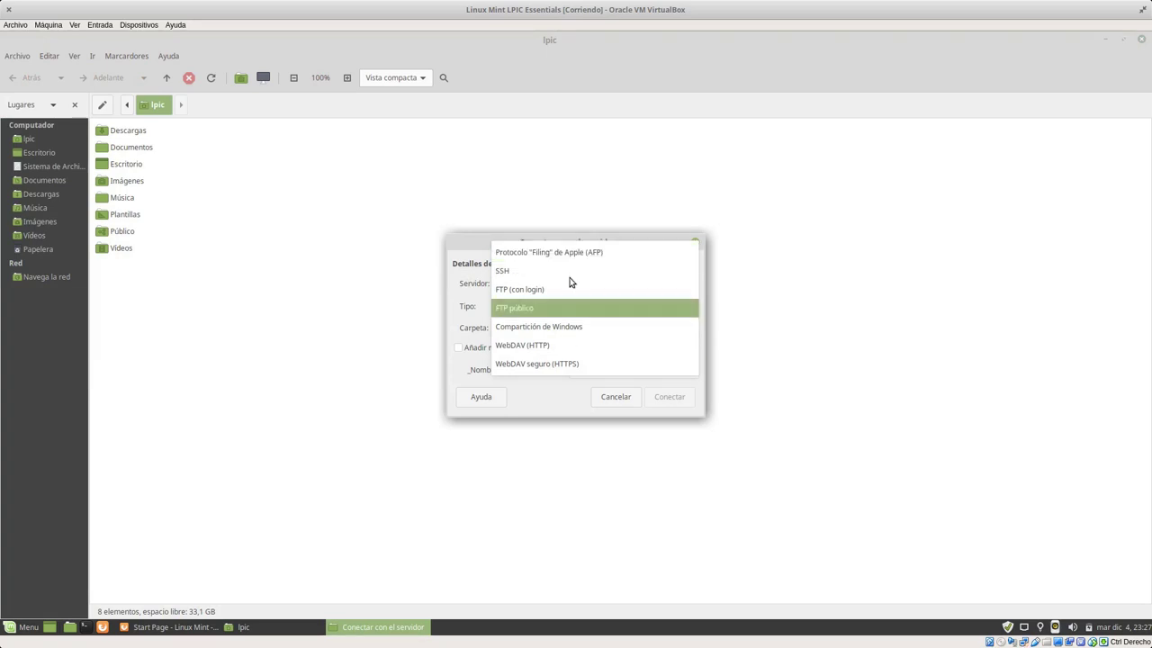
left_click(556, 399)
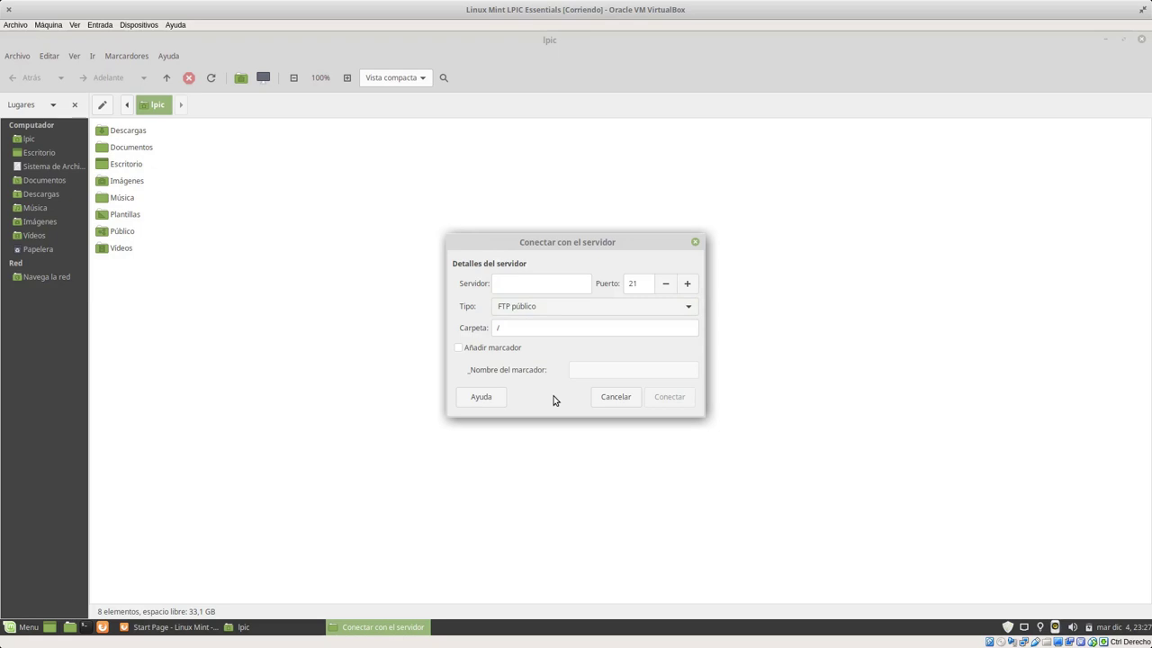